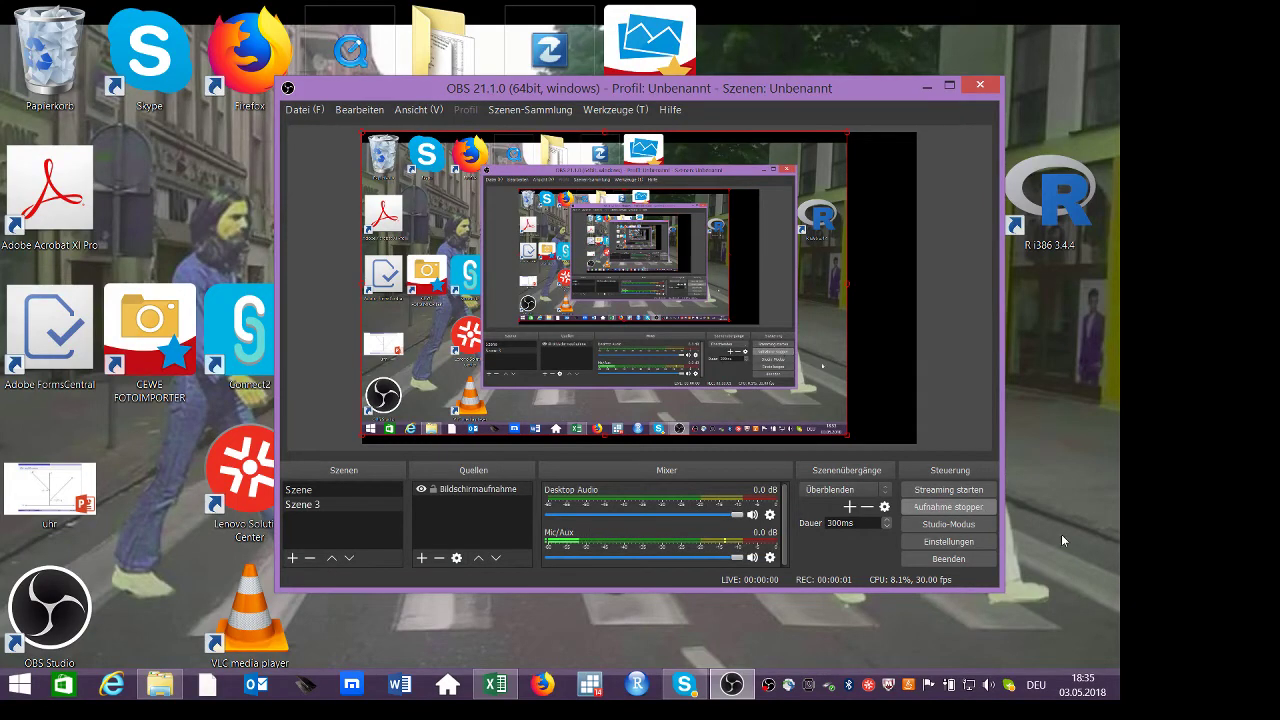
Switch from the running OBS recording to the Excel workbook.
click(494, 684)
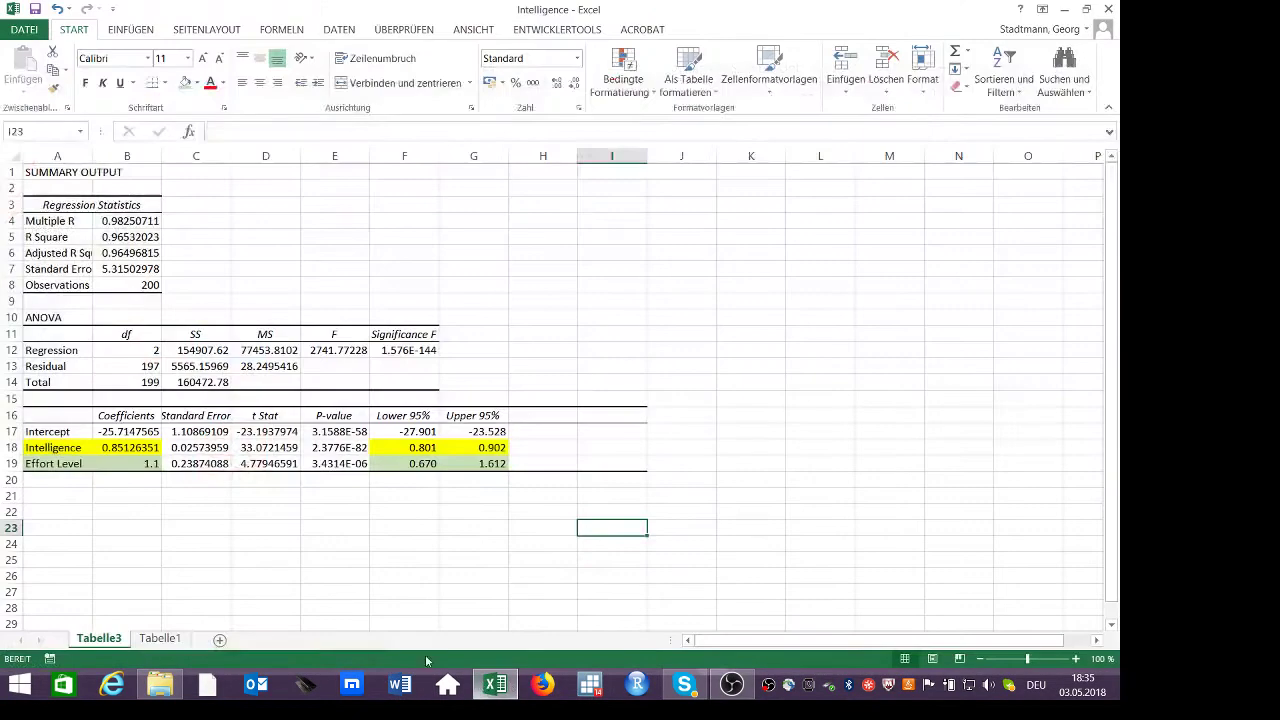
Go to the Tabelle1 sheet and scroll back up to row 1.
click(160, 638)
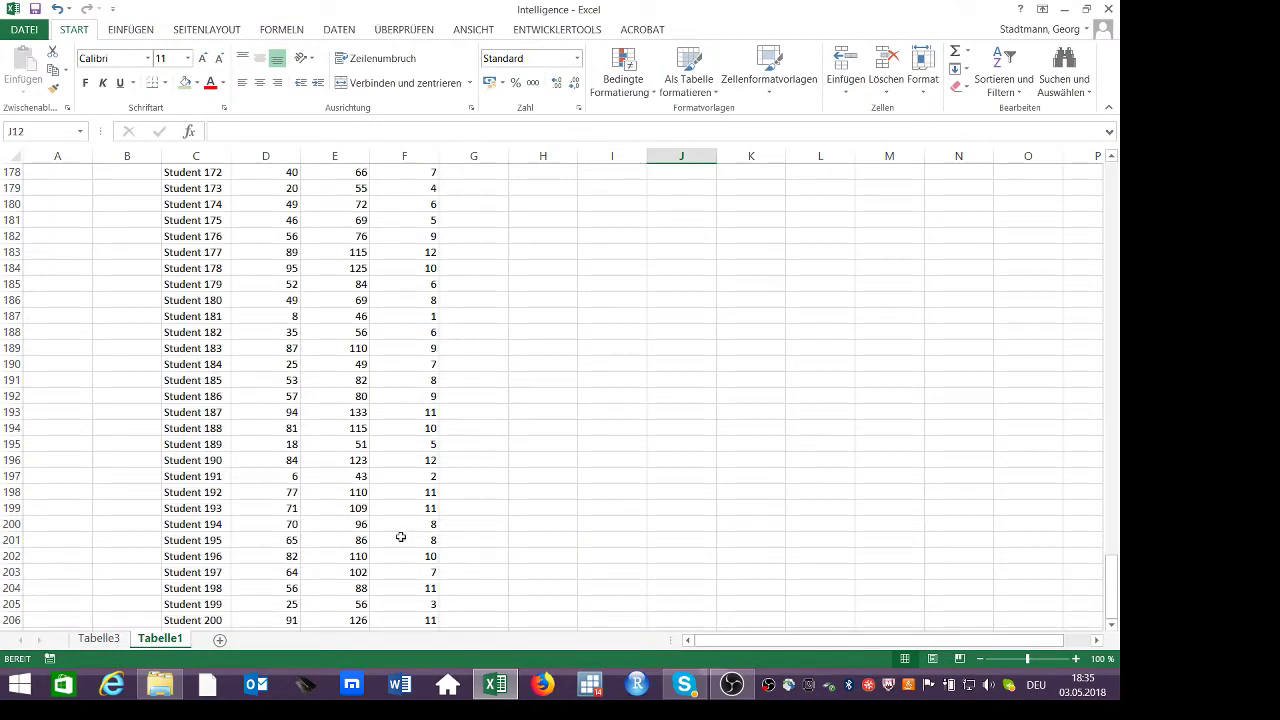
scroll(400, 537, up, 20)
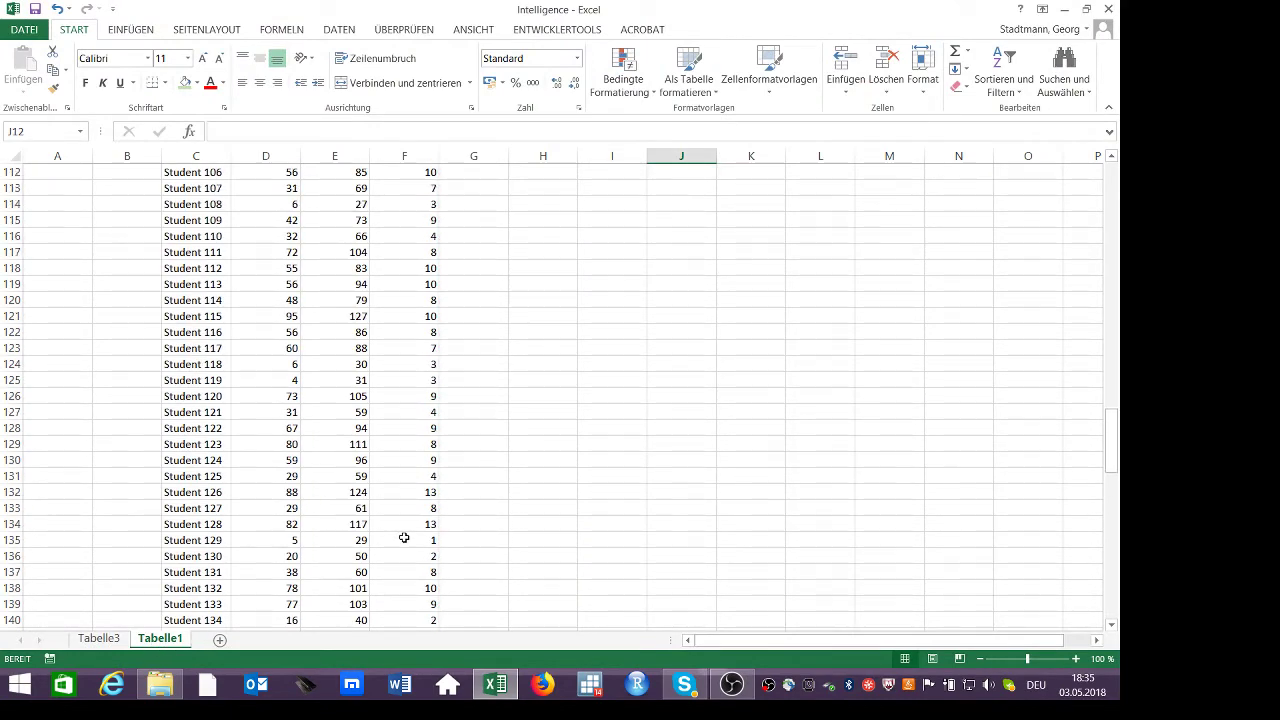
scroll(404, 538, up, 20)
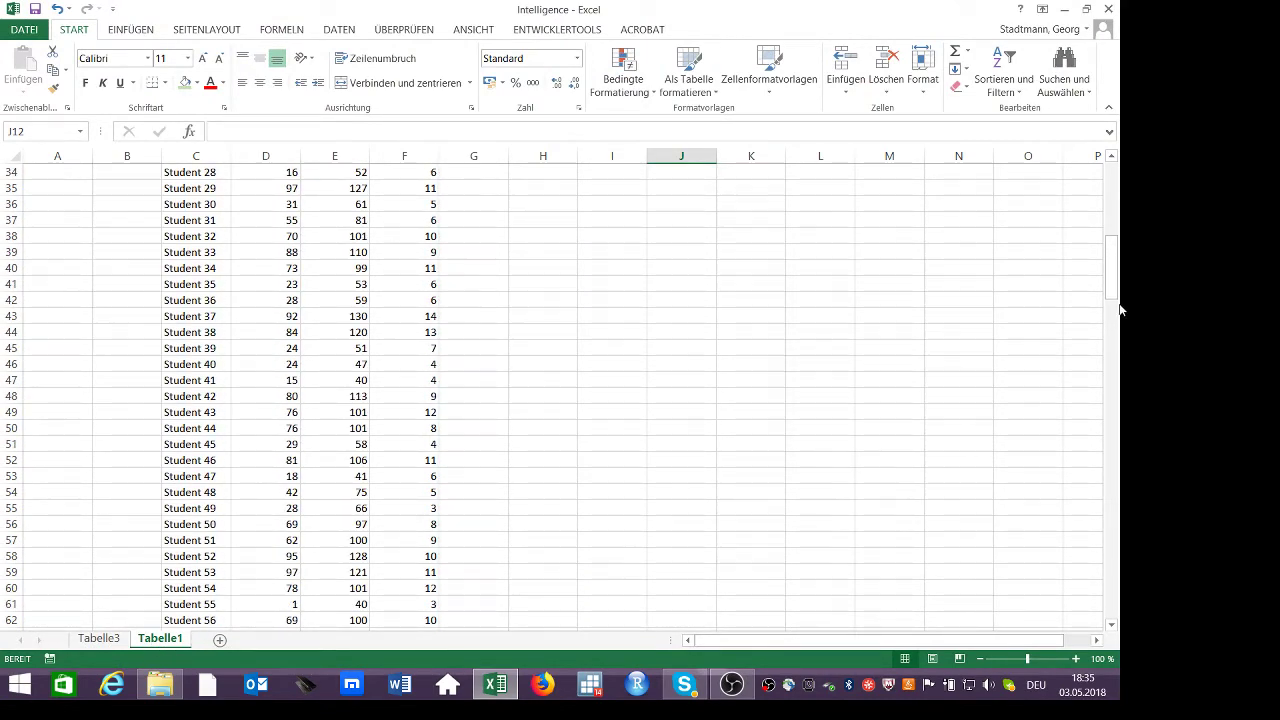
drag(1117, 271, 1117, 189)
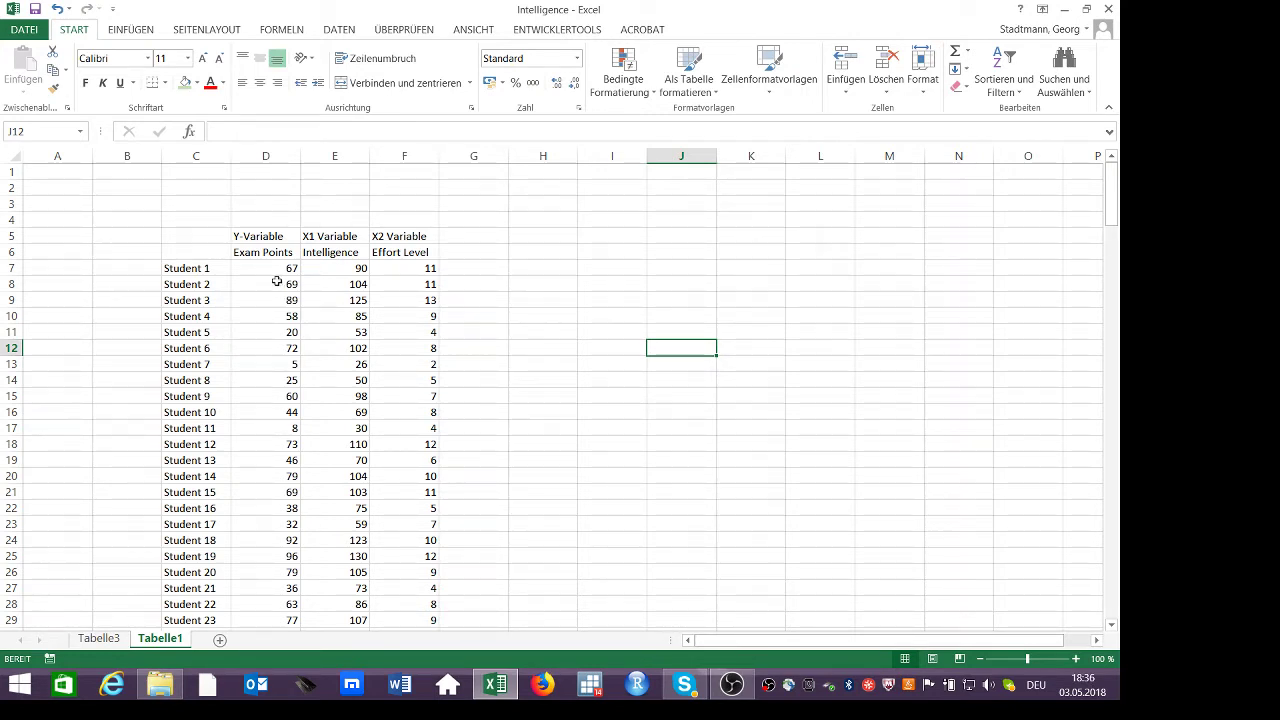
Fill the Exam Points column D with light gold.
click(266, 158)
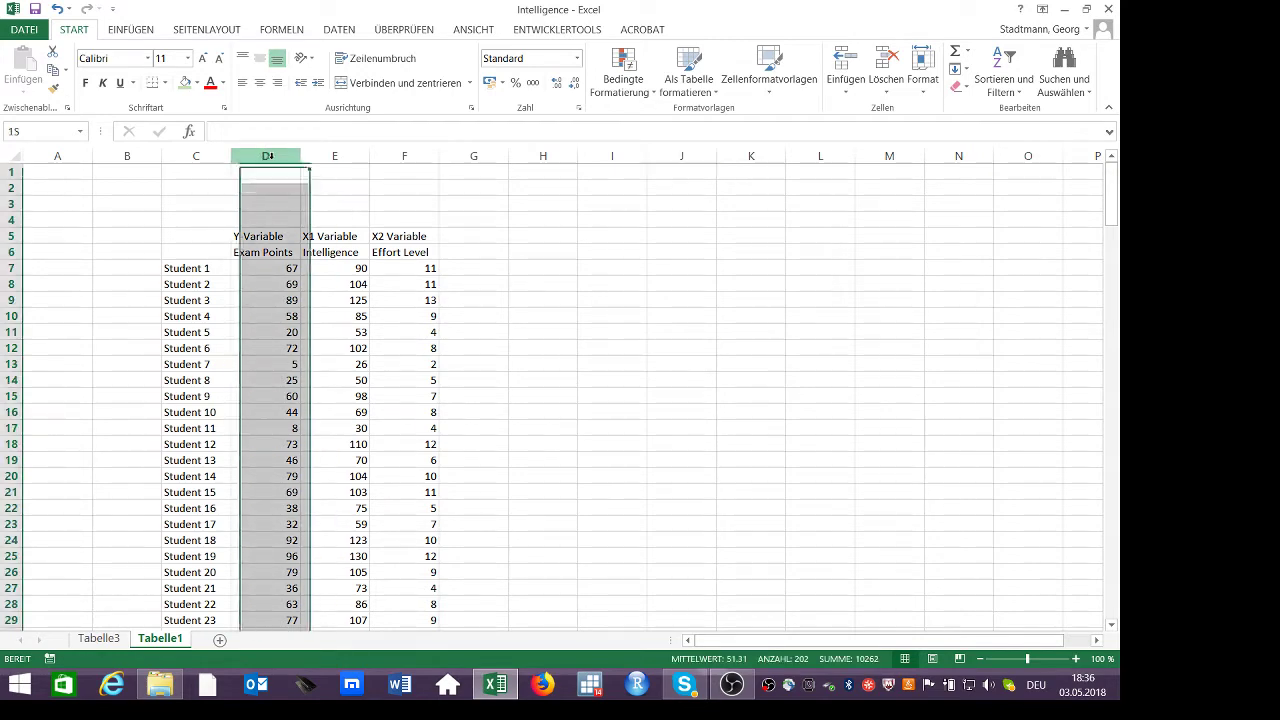
click(197, 83)
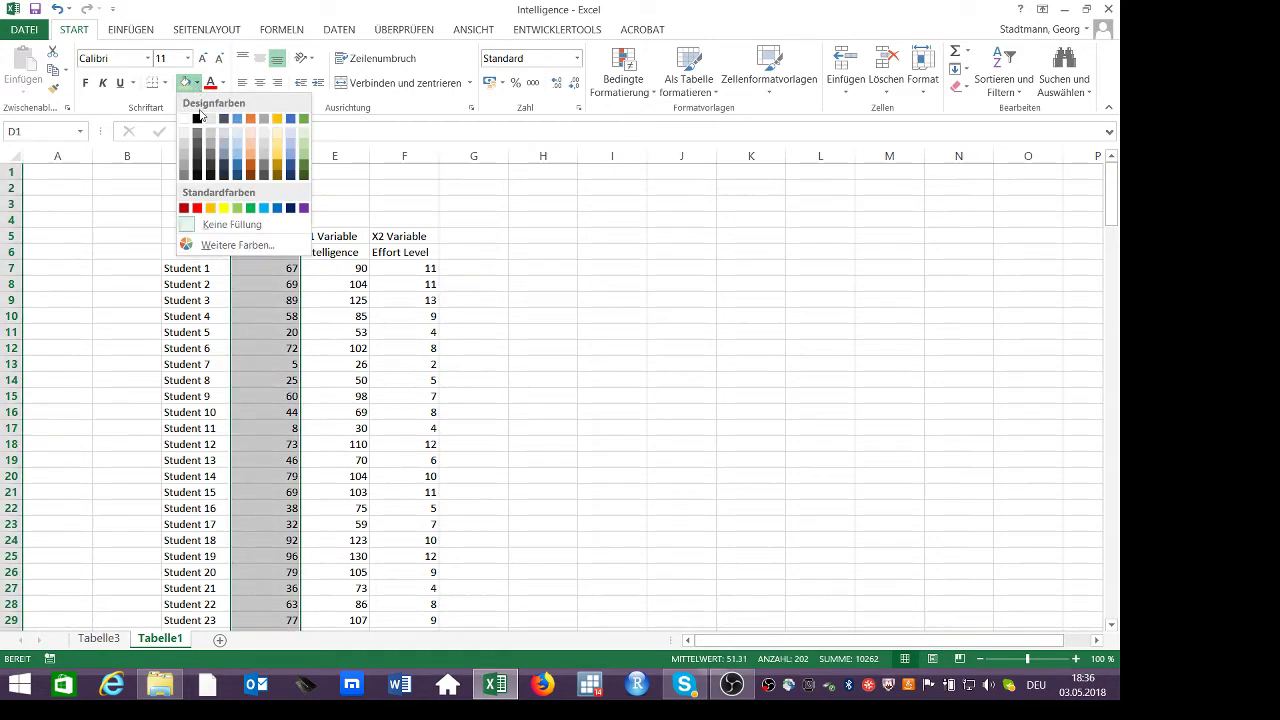
click(277, 141)
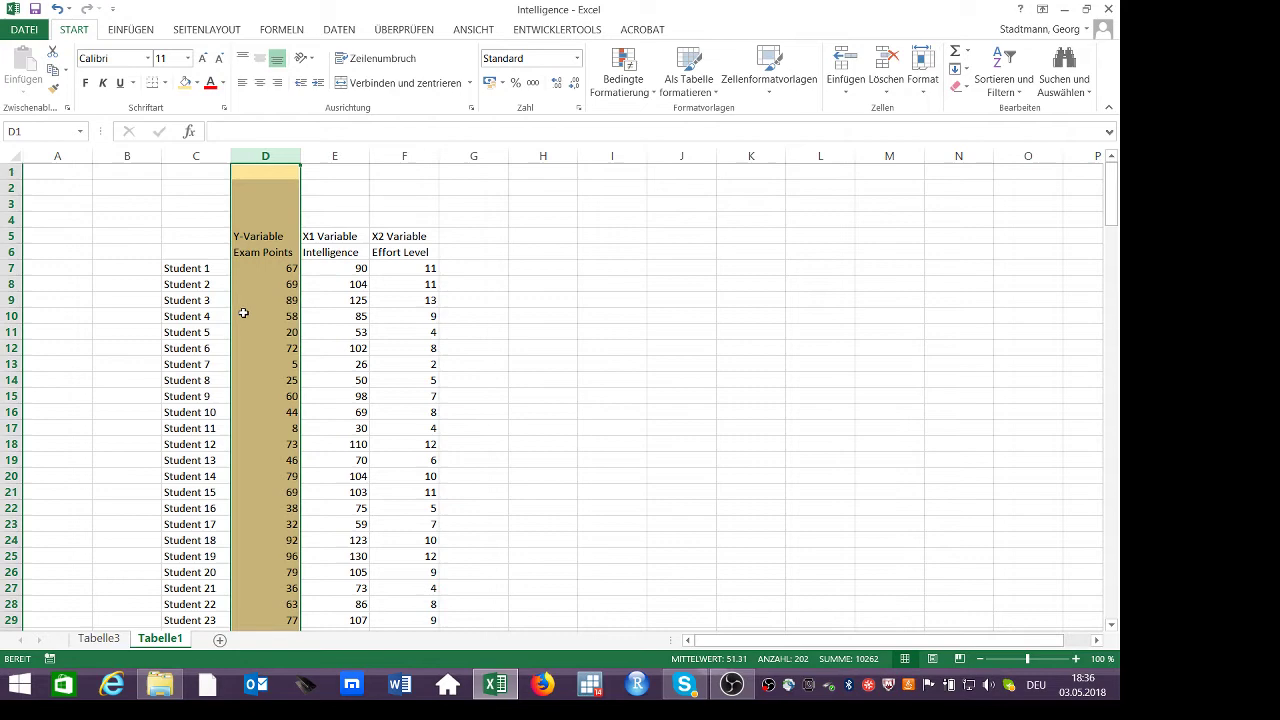
Browse the student names, header labels and Exam Points values with arrow and Ctrl+arrow keys.
click(200, 275)
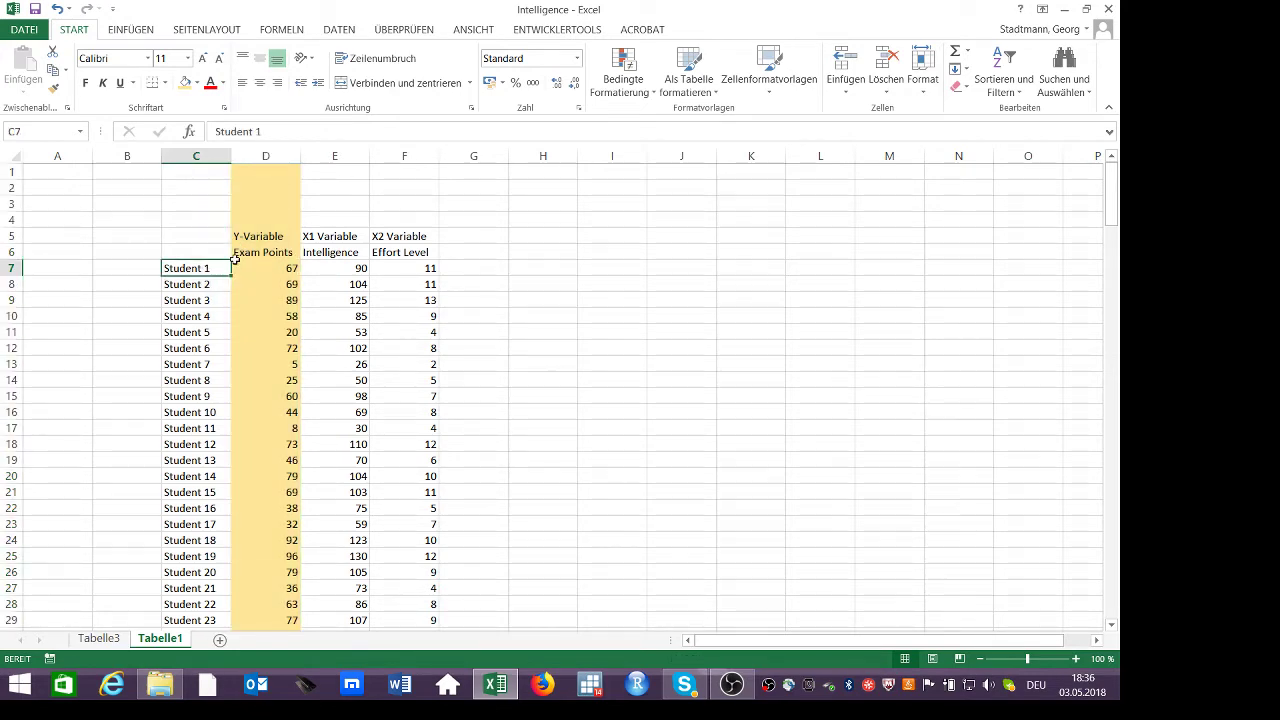
key(shift+Down)
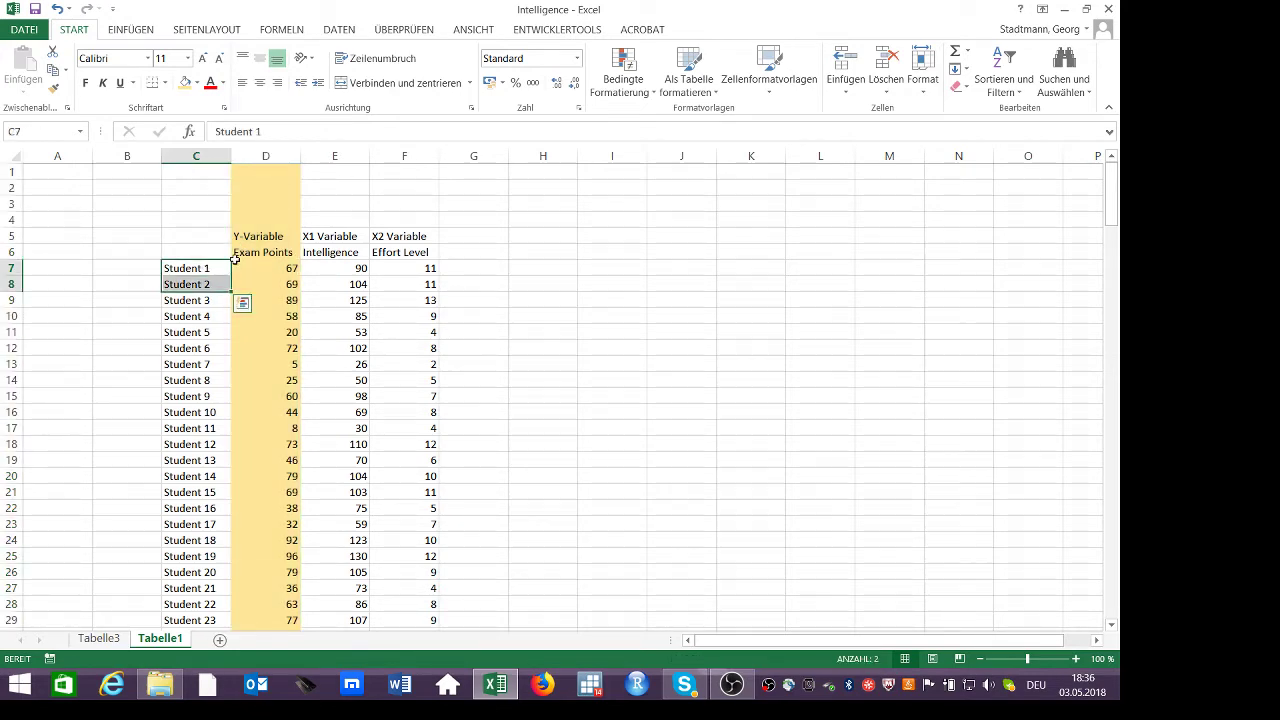
key(ctrl+Down)
key(ctrl+Up)
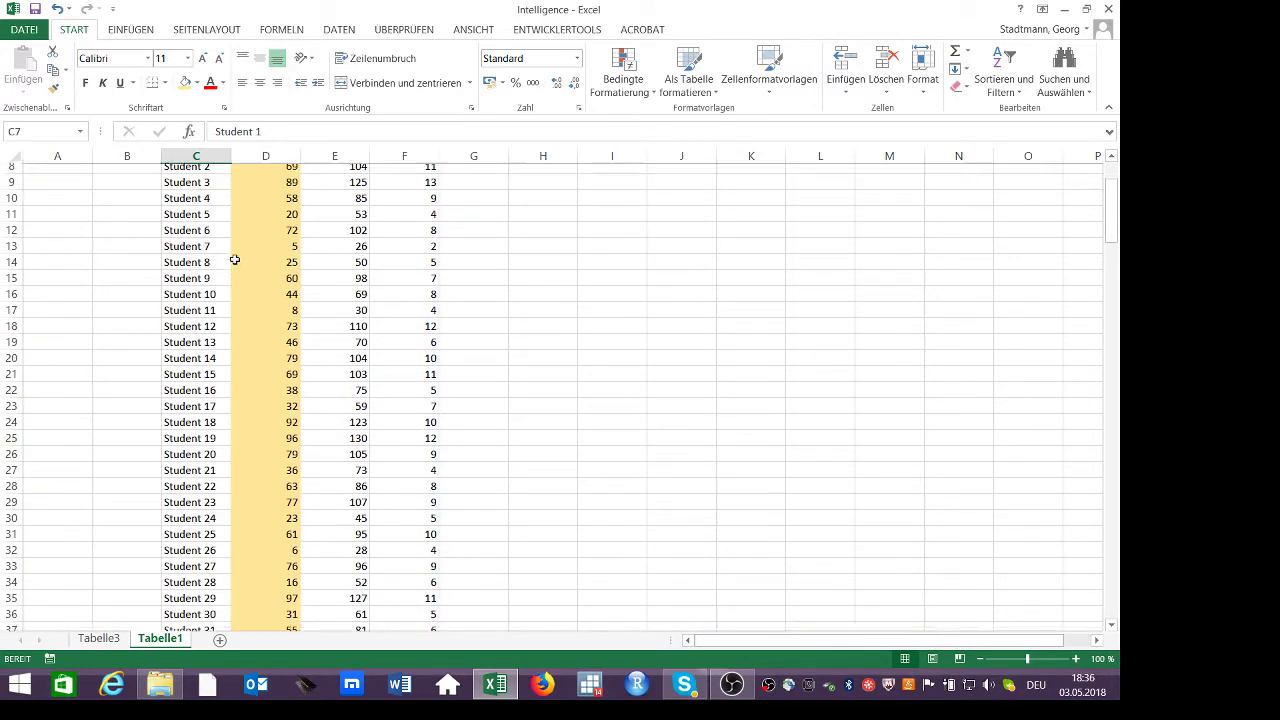
key(Up)
key(Up)
key(Up)
key(Down)
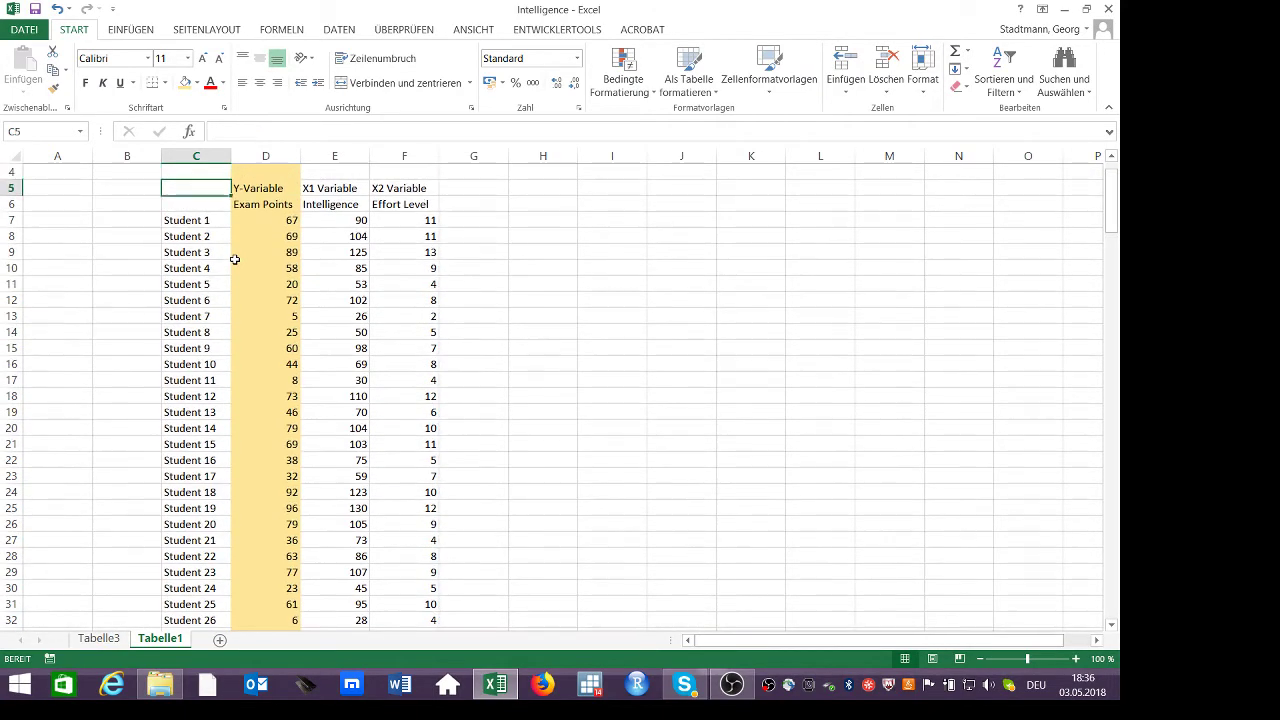
key(Right)
key(Right)
key(Down)
key(Left)
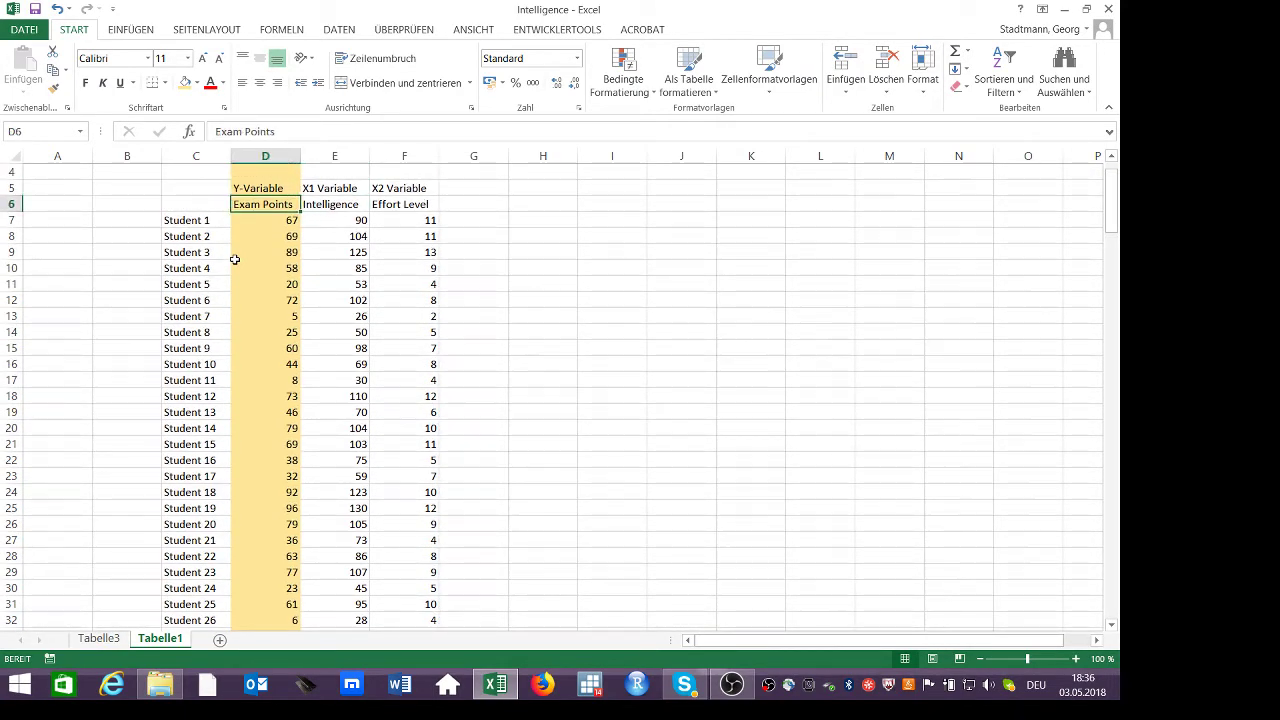
key(Down)
key(Down)
key(Down)
key(Down)
key(Down)
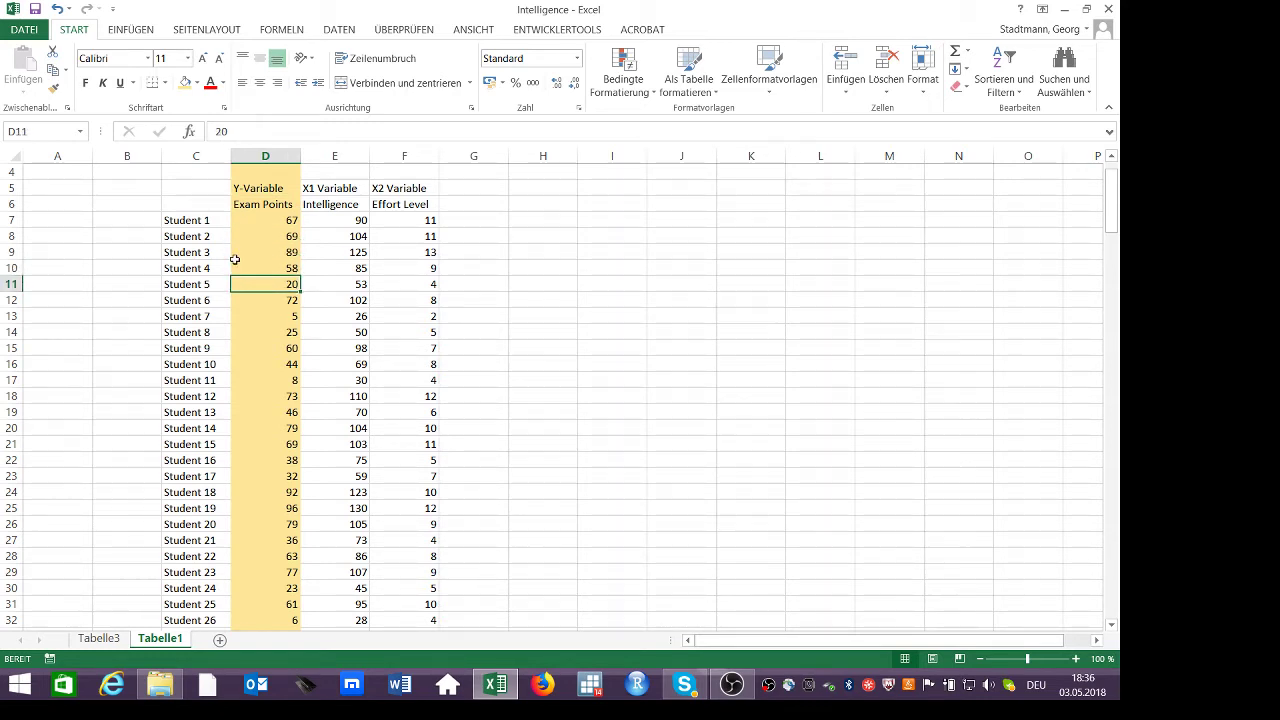
key(Right)
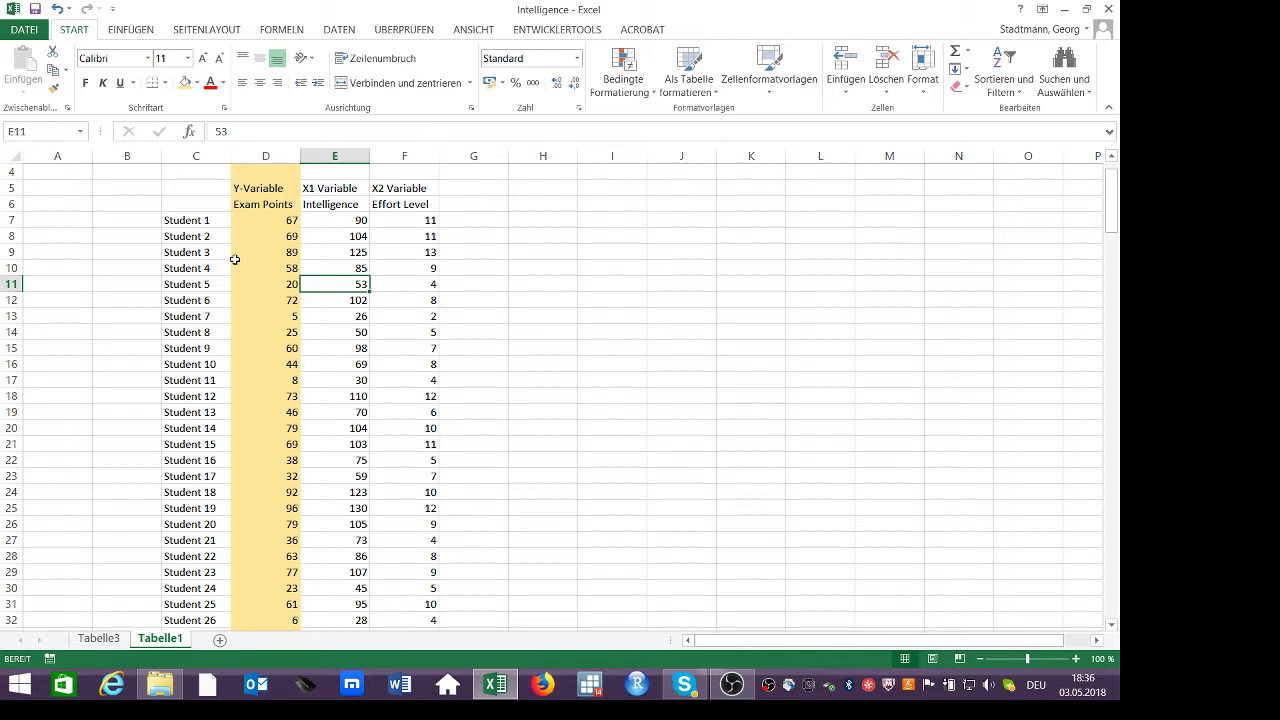
Fill the Intelligence column E with light green.
click(317, 156)
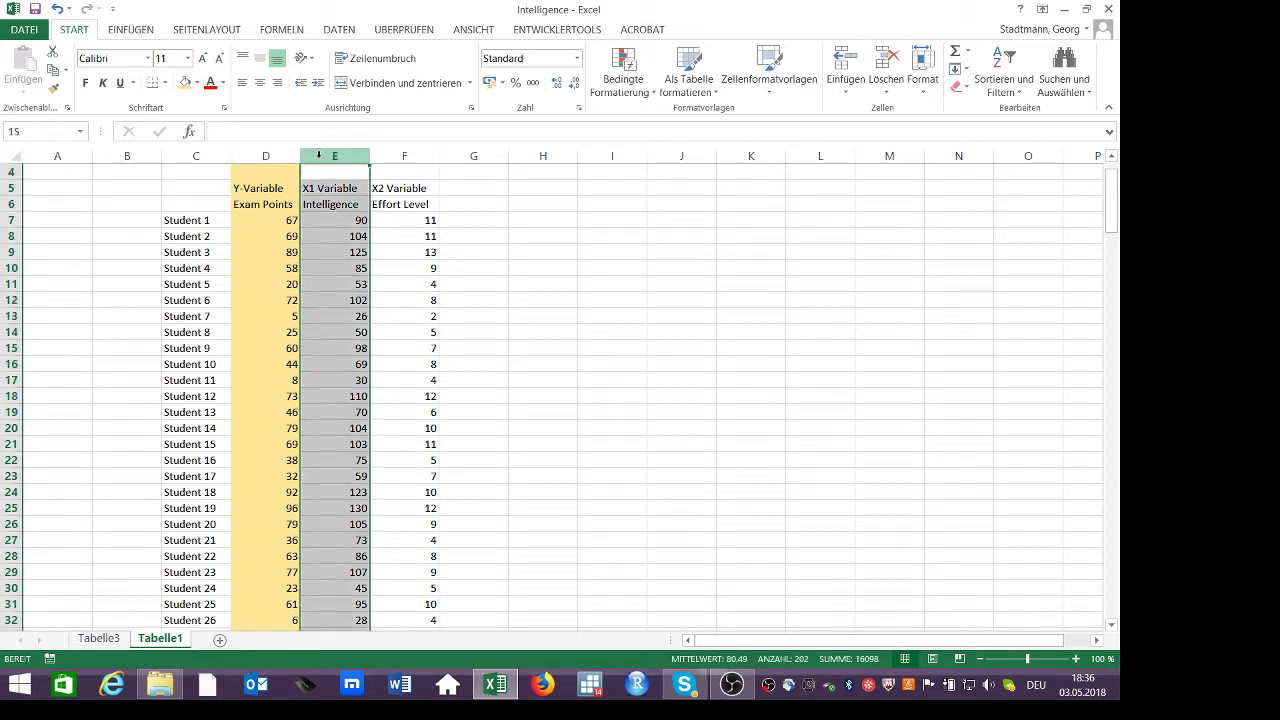
click(197, 83)
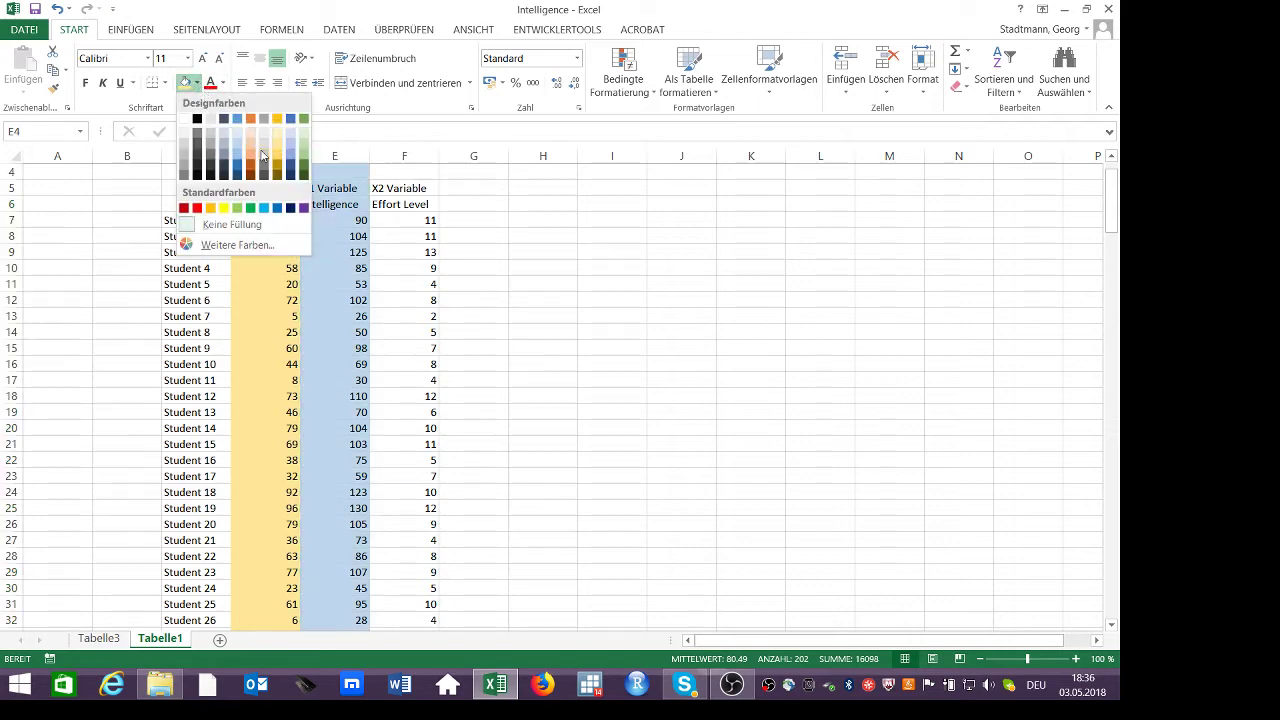
click(305, 147)
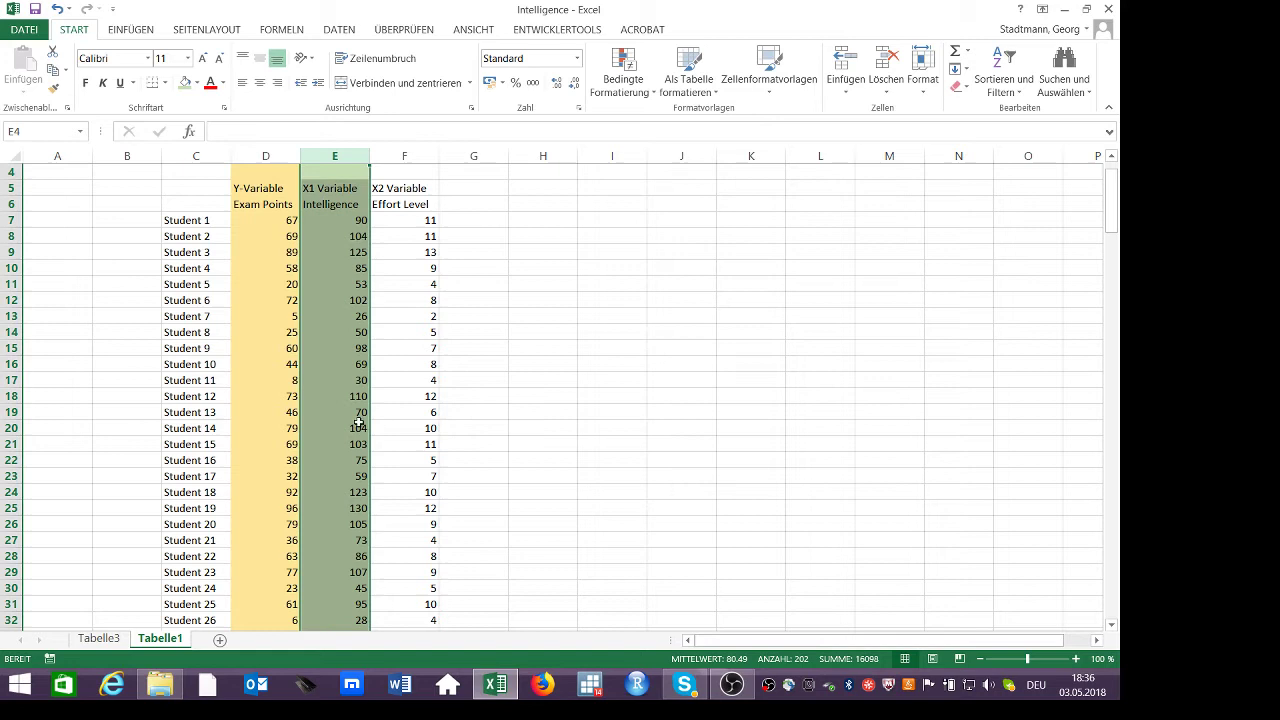
Fill the Effort Level column F with light blue.
click(393, 153)
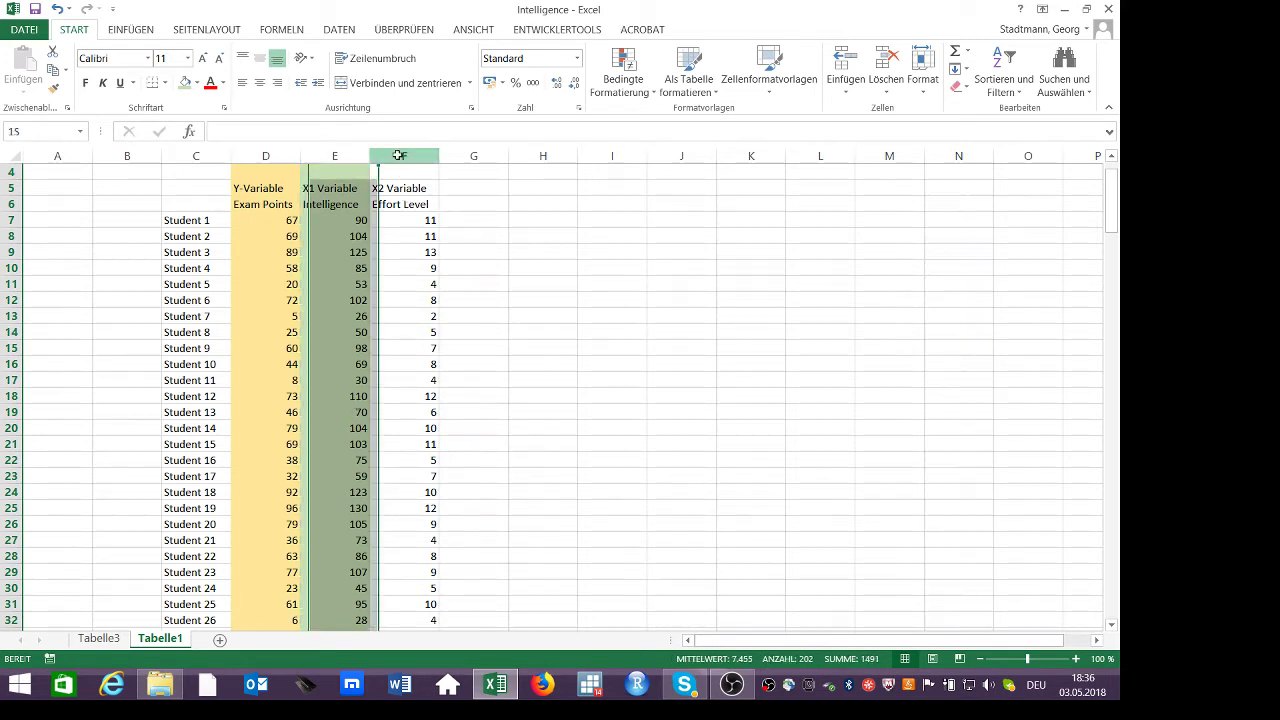
click(198, 84)
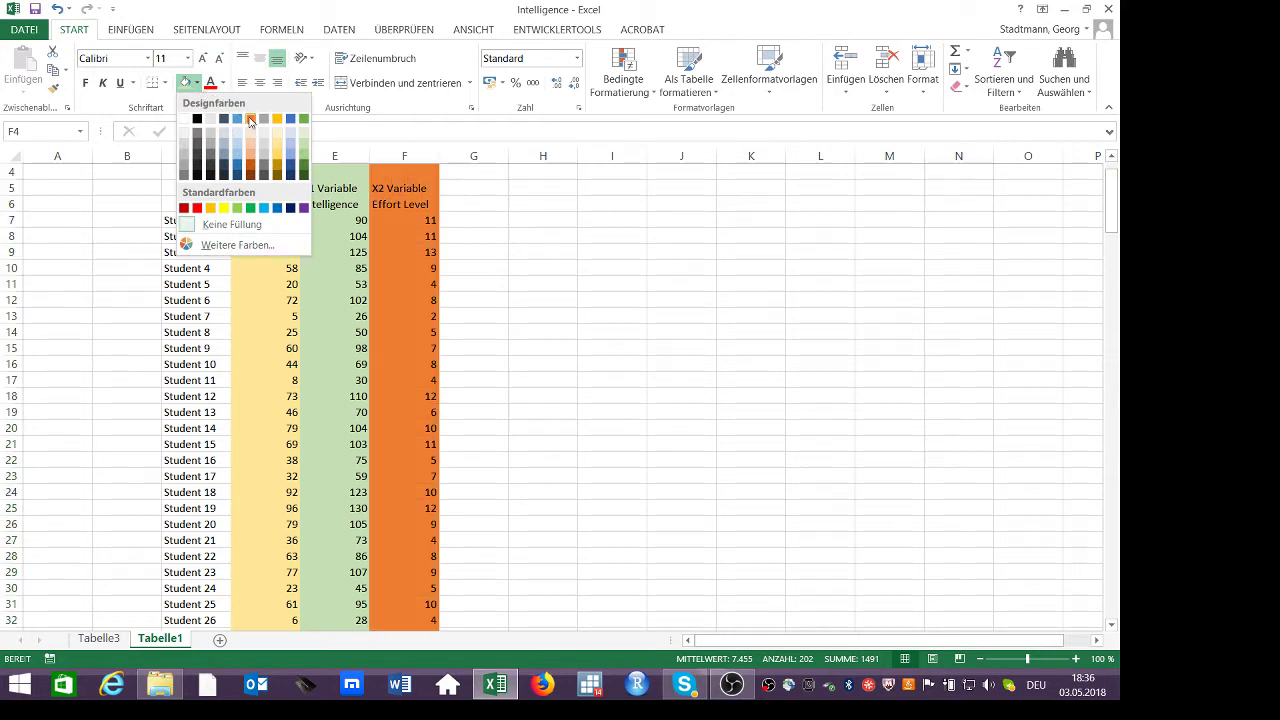
click(239, 148)
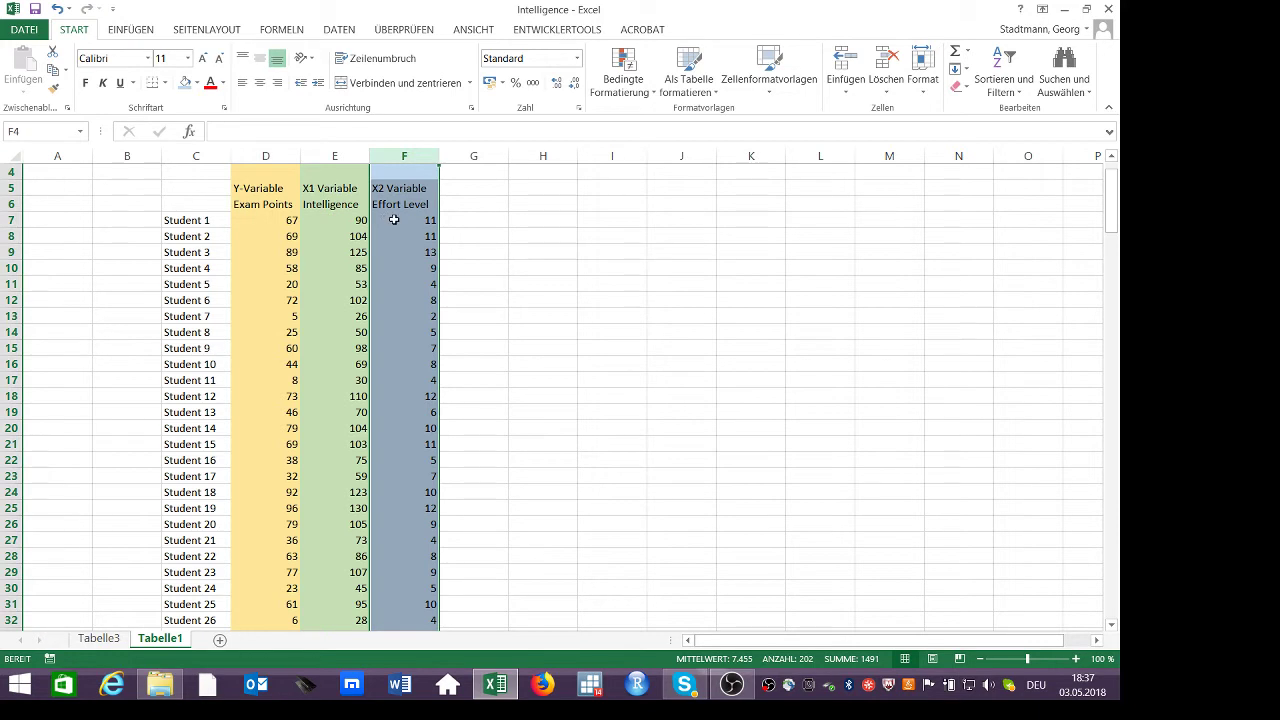
click(217, 362)
click(282, 363)
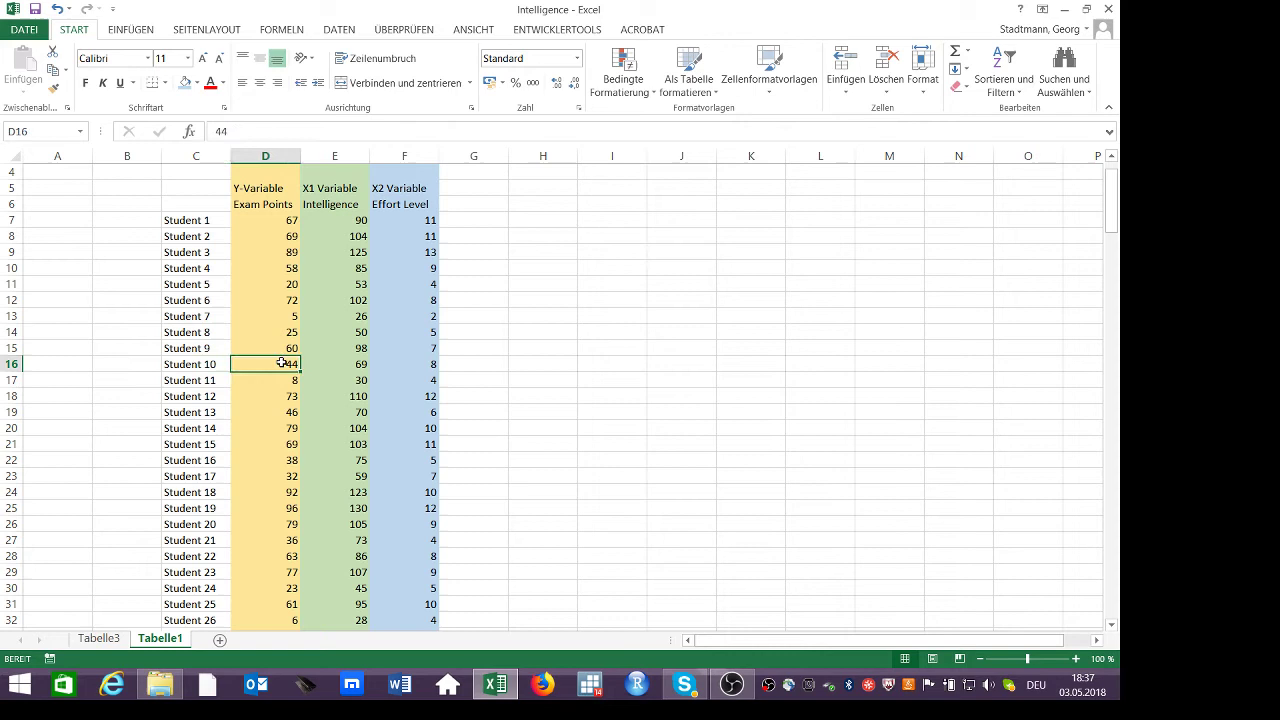
click(337, 363)
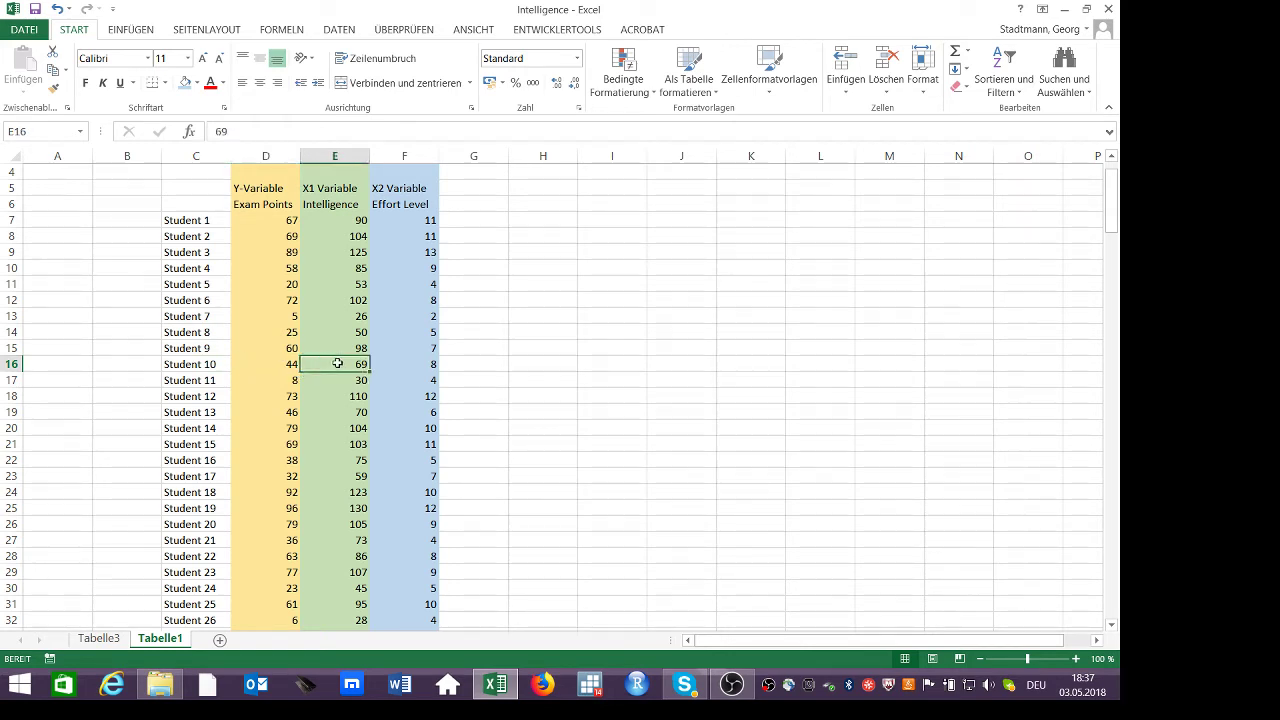
click(399, 363)
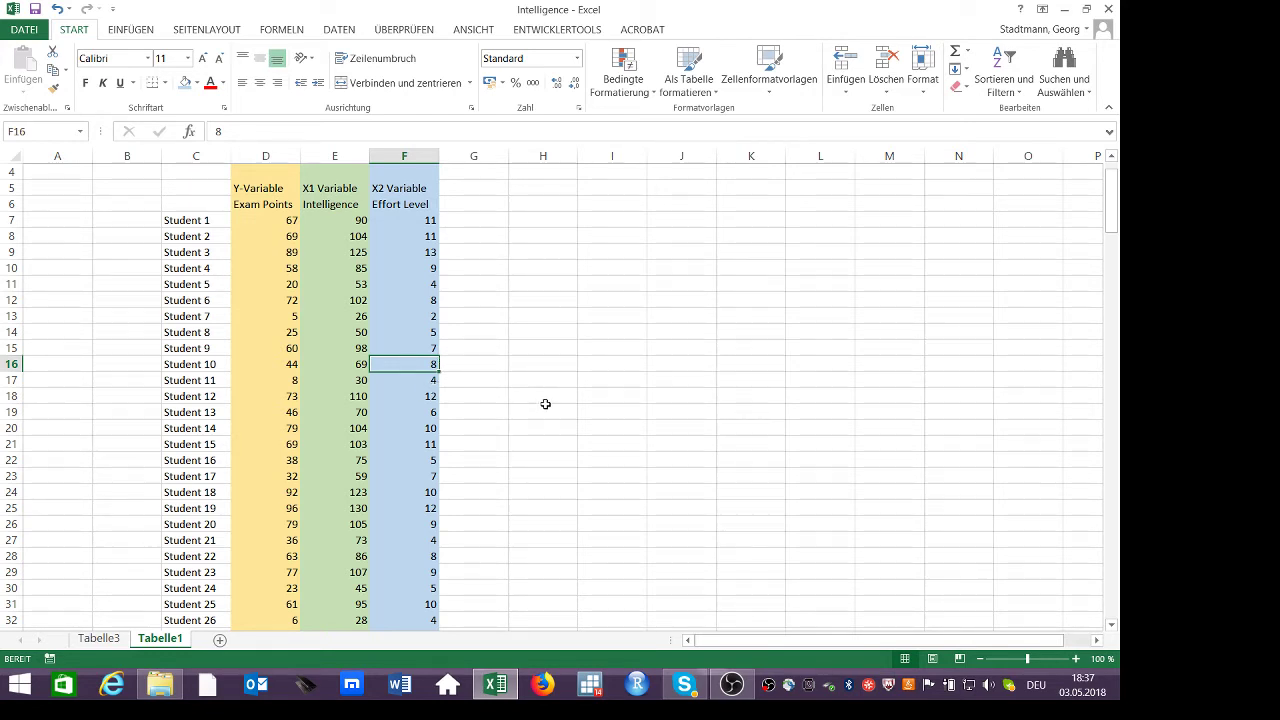
Start the Regression tool from Data Analysis.
click(338, 30)
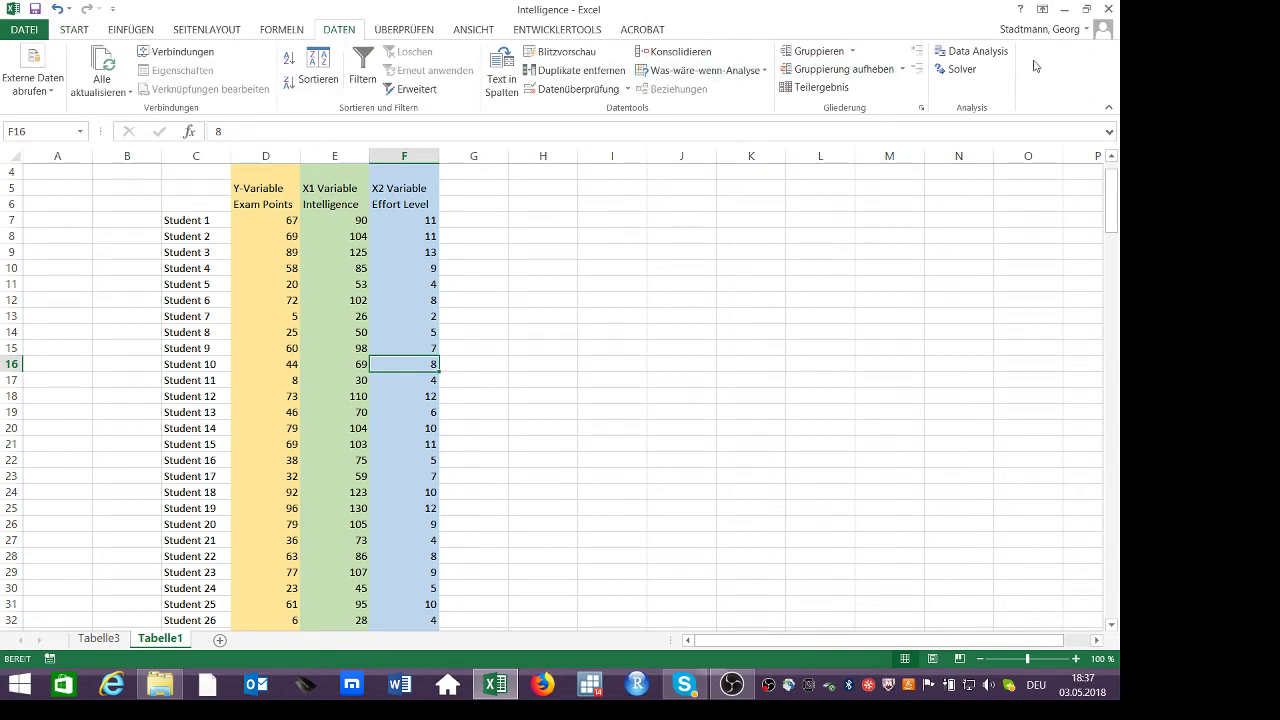
click(980, 51)
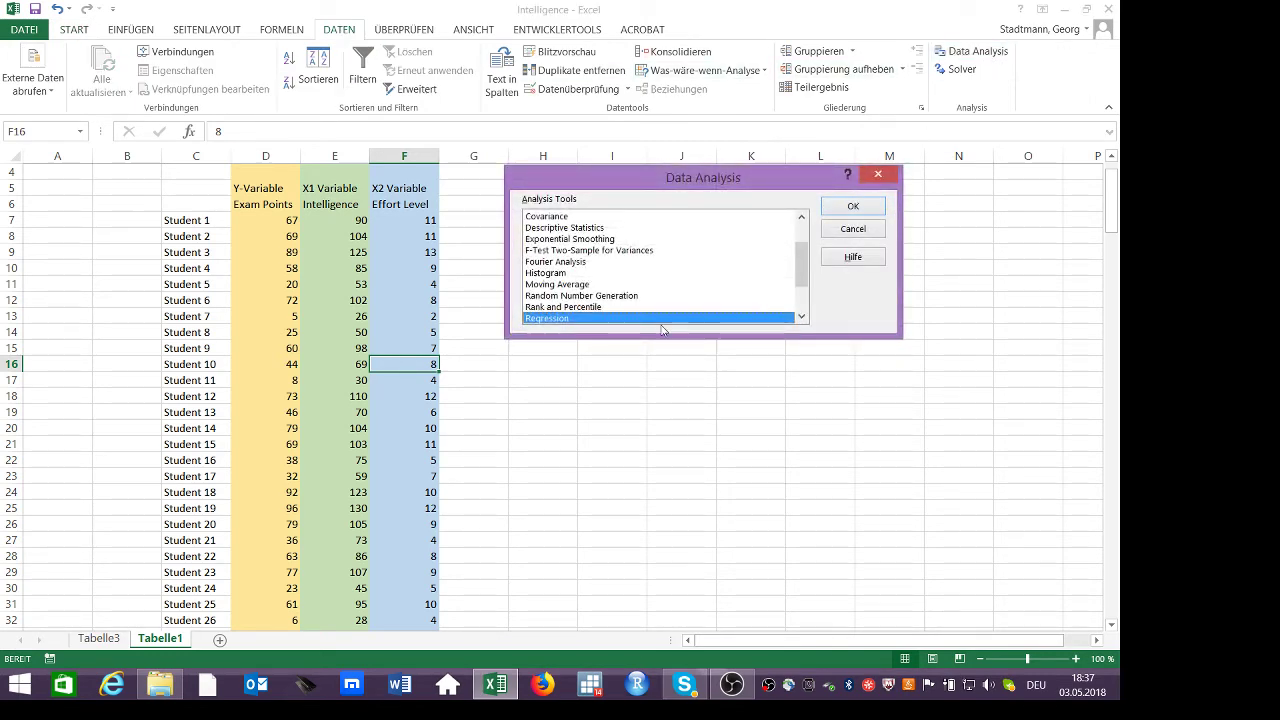
click(851, 204)
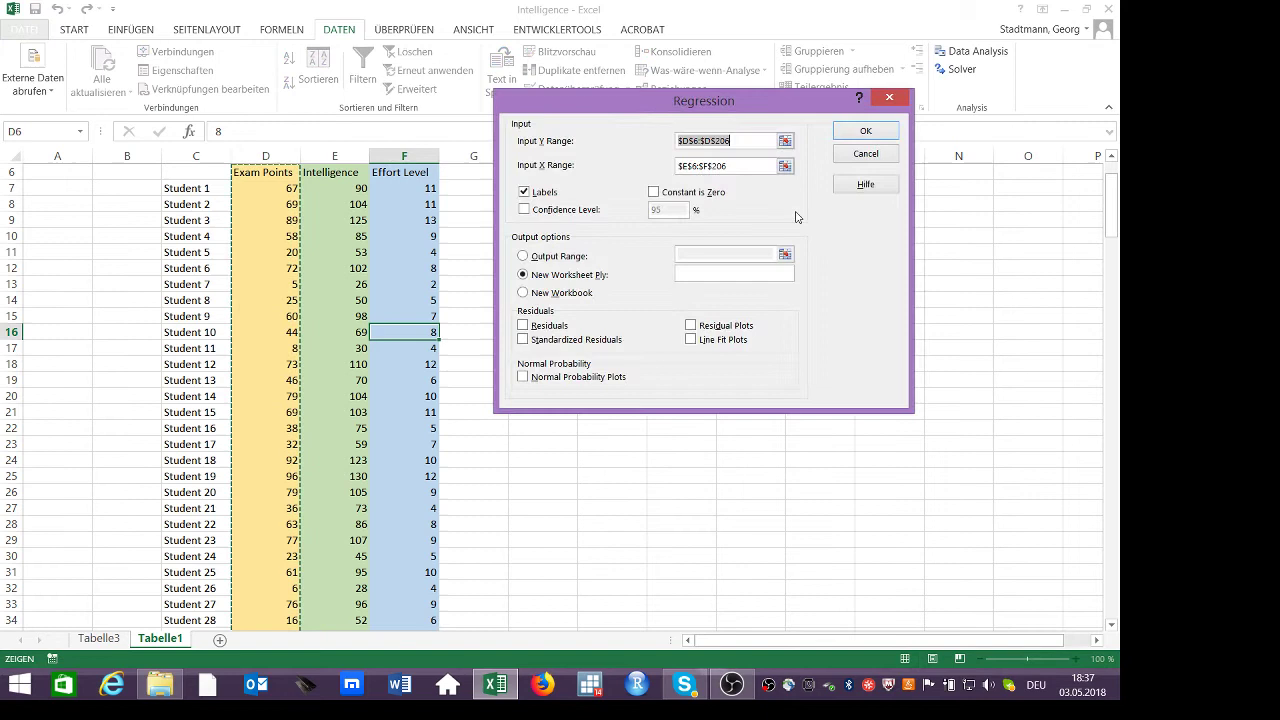
Set Input Y Range to $D$6:$D$206, starting at the Exam Points header.
click(750, 140)
drag(750, 140, 631, 132)
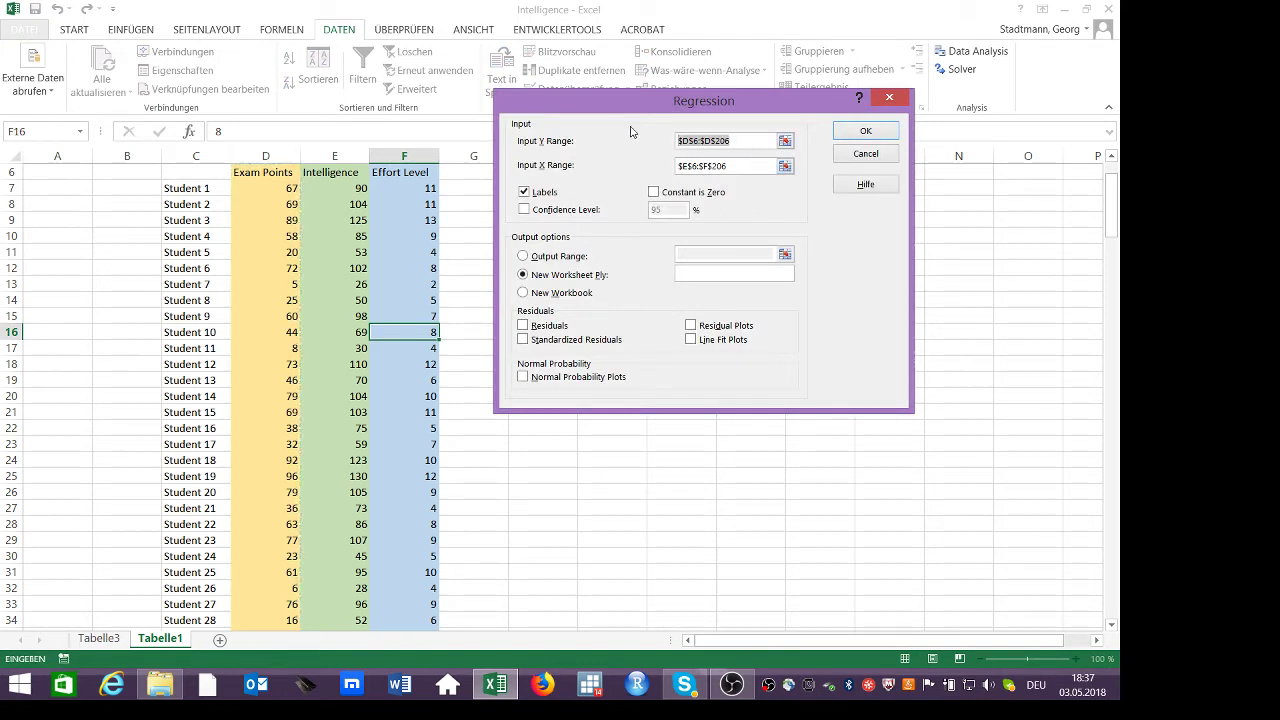
key(BackSpace)
scroll(364, 236, up, 2)
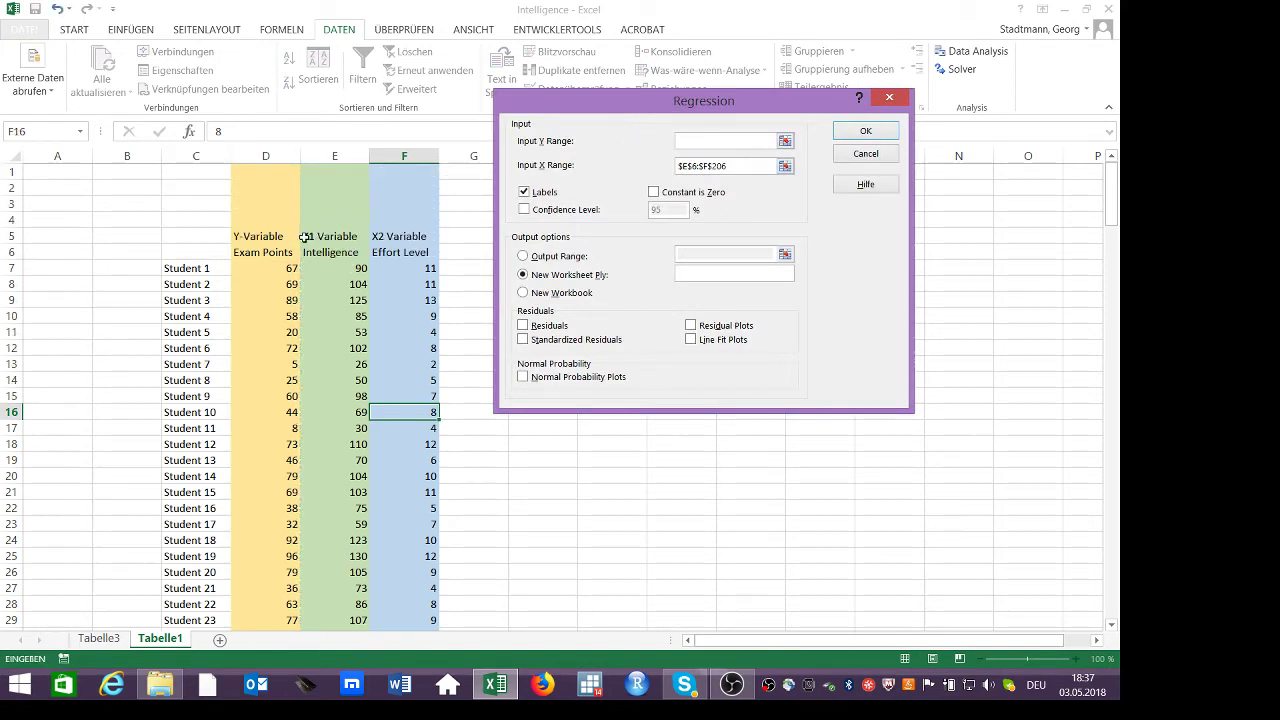
click(285, 254)
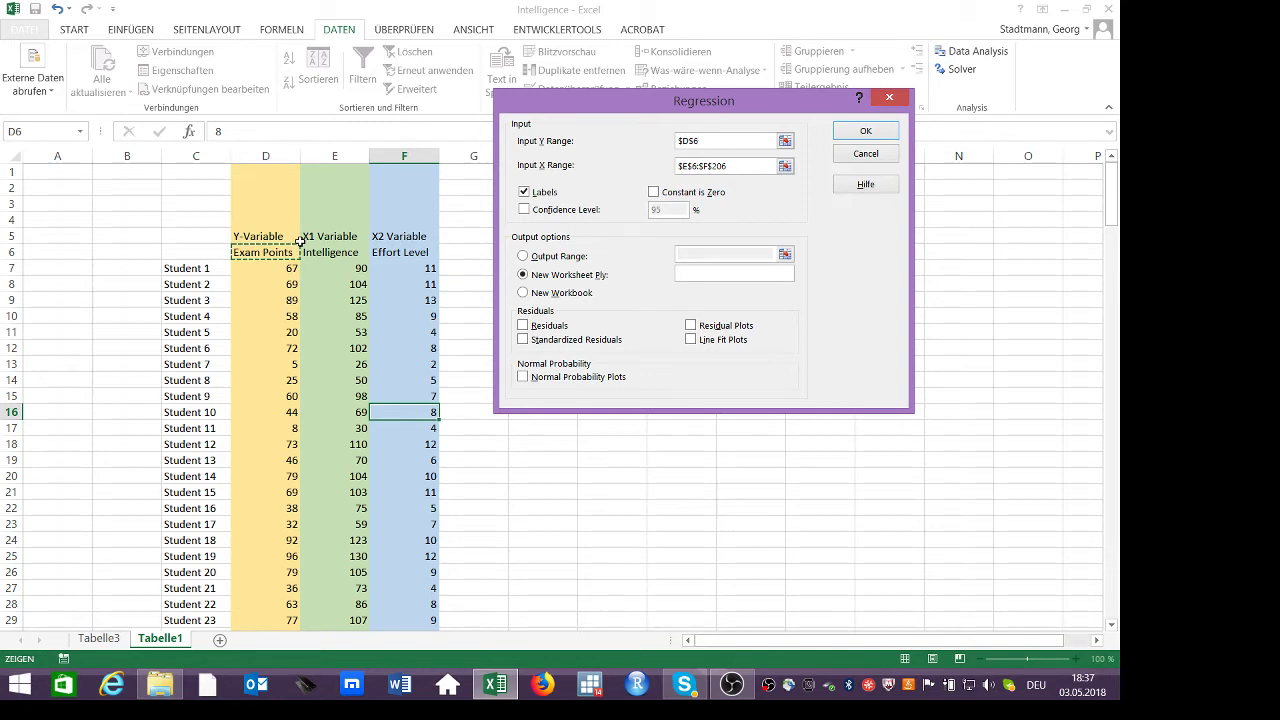
key(ctrl+shift+Down)
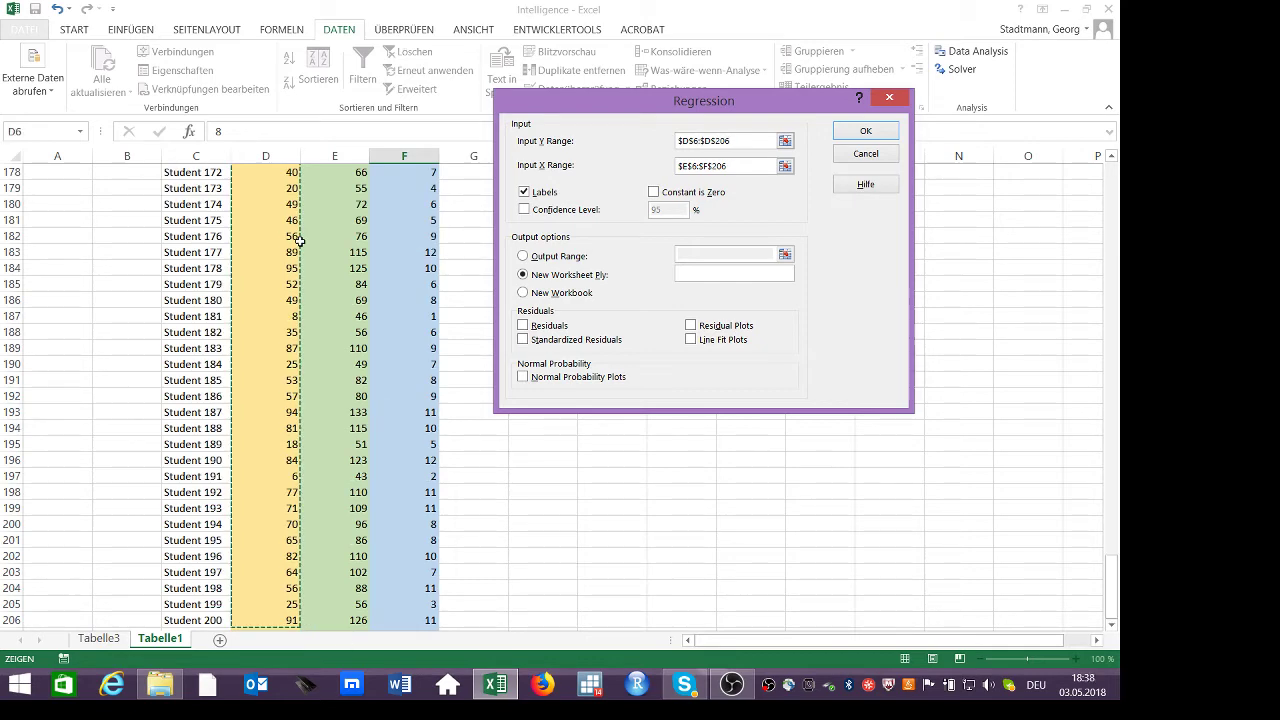
click(726, 166)
Replace Input X Range with $E$6:$F$206 for Intelligence and Effort Level, keeping Labels ticked.
key(BackSpace)
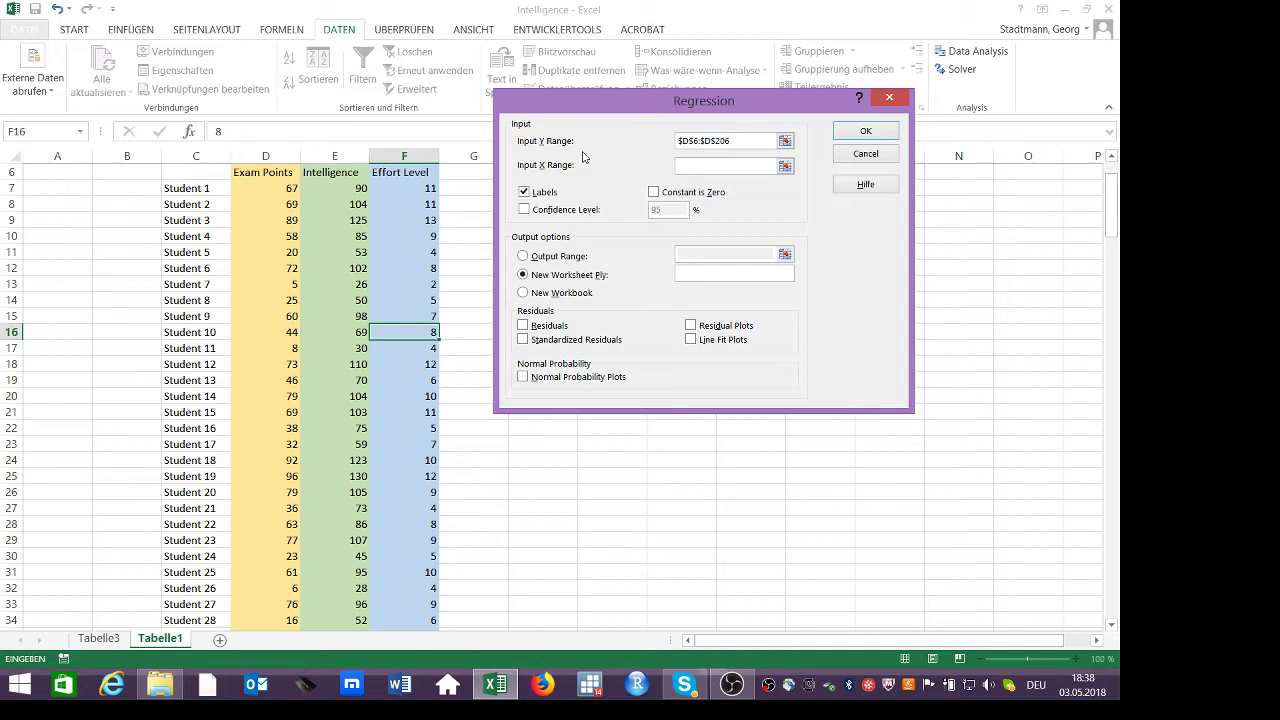
scroll(560, 180, up, 2)
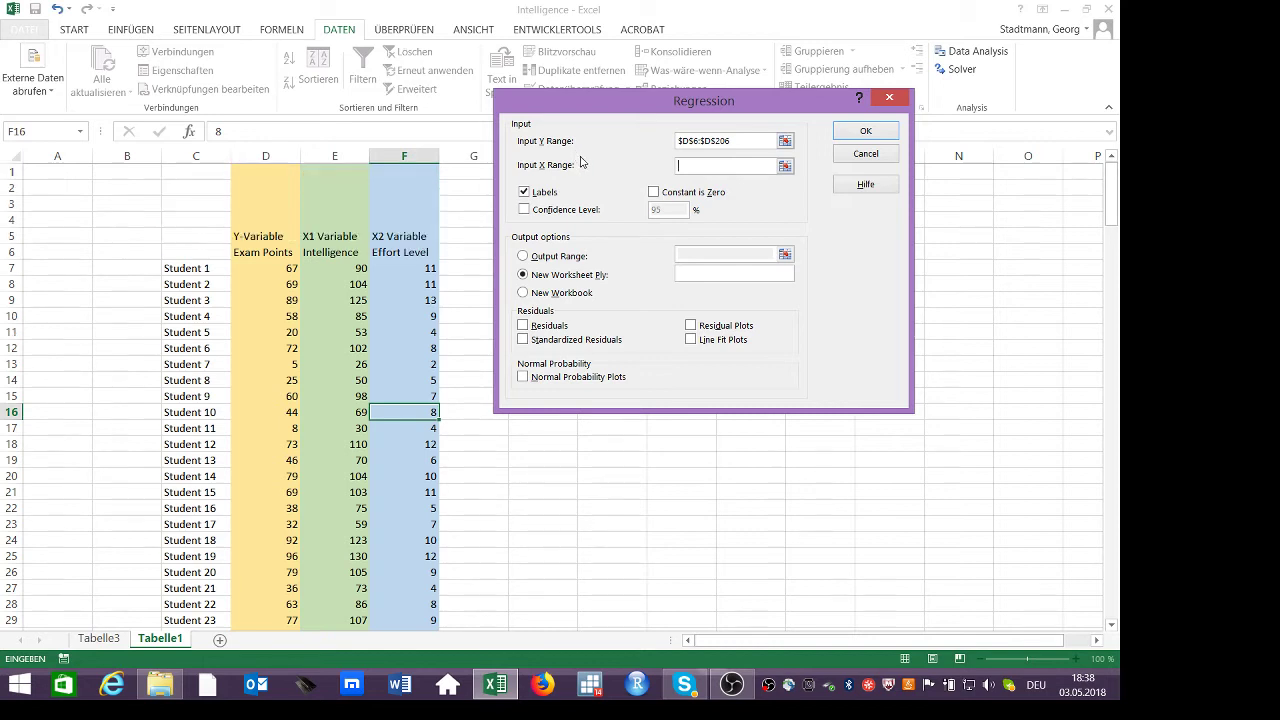
click(340, 252)
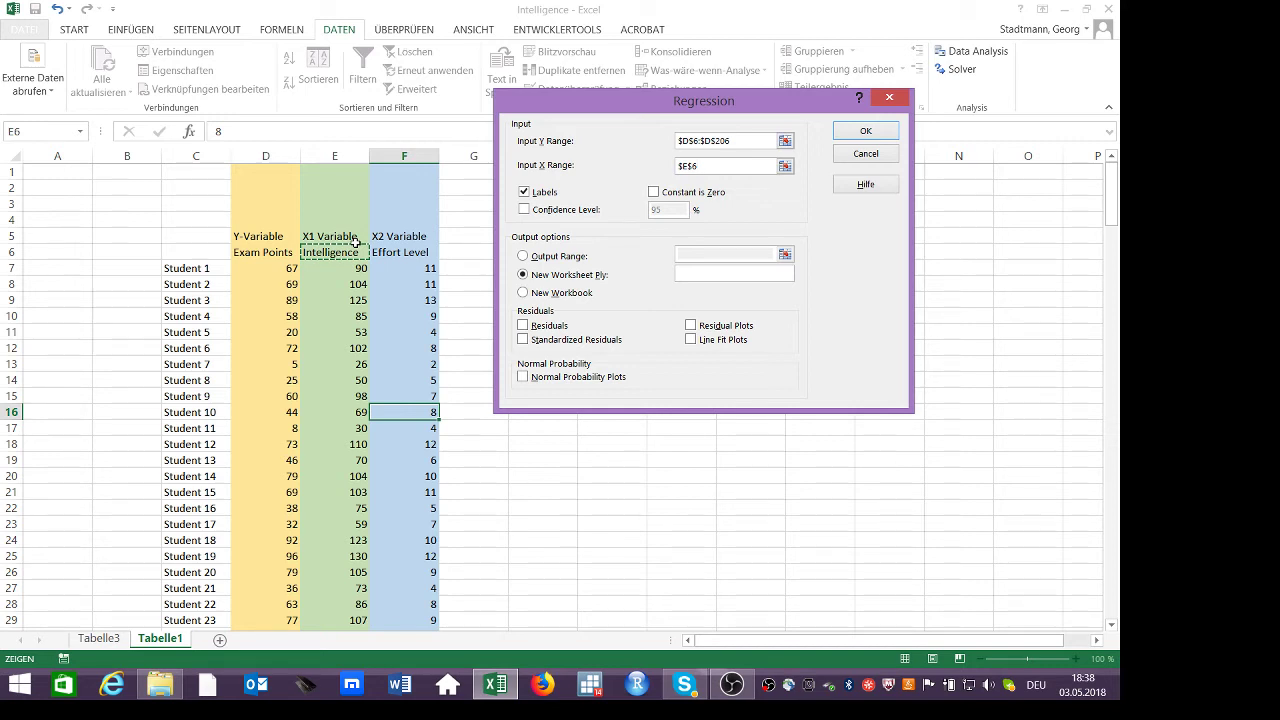
key(shift+Right)
key(ctrl+shift+Down)
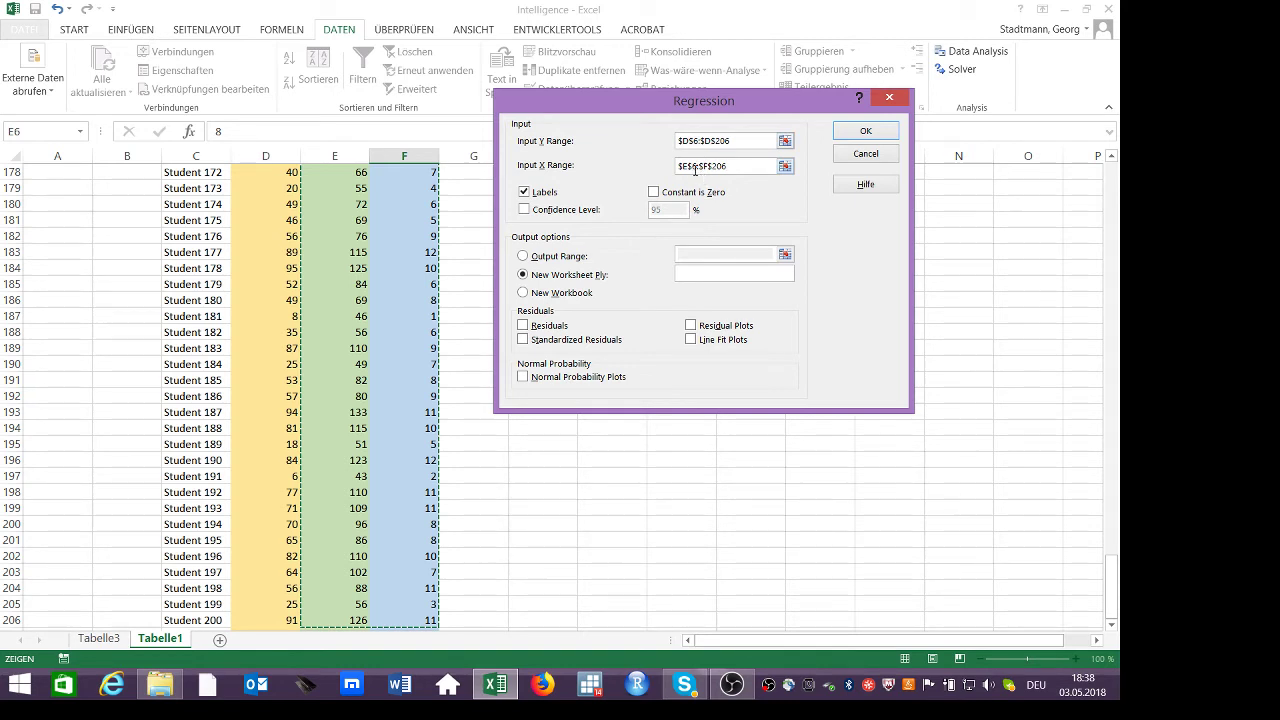
click(524, 194)
click(524, 194)
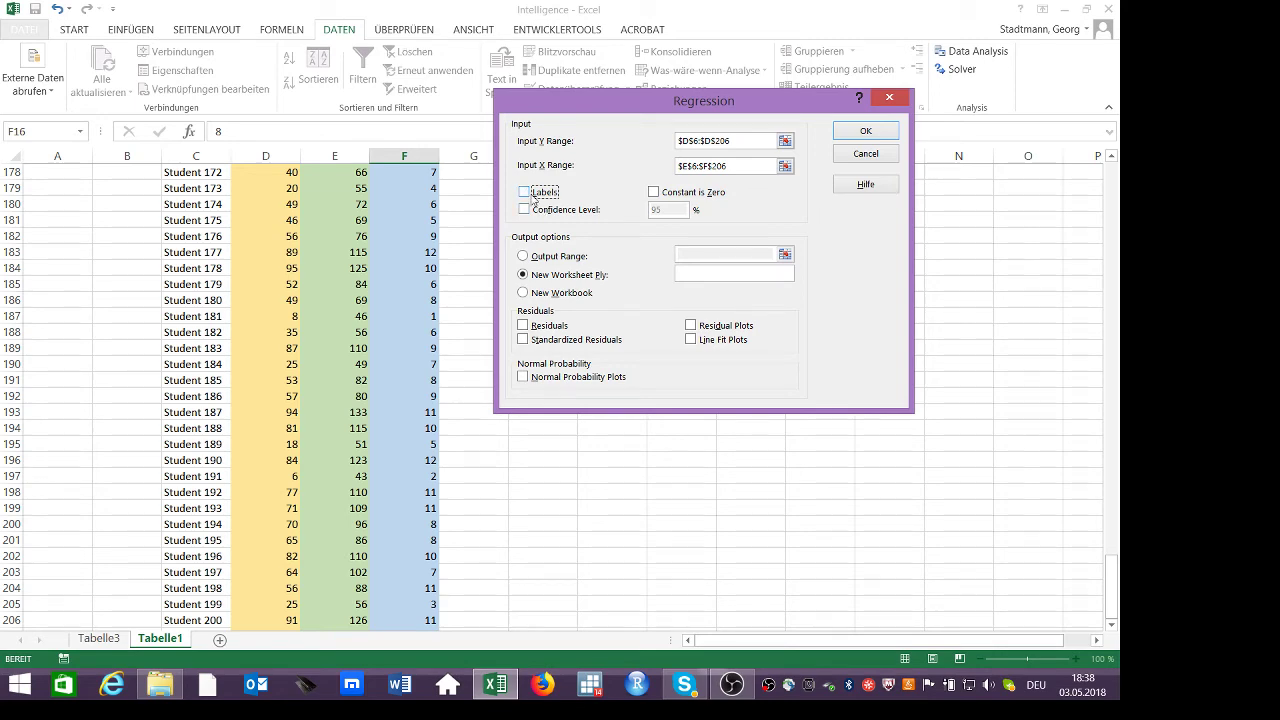
Run the regression and delete the duplicate Lower/Upper 95.0% columns.
click(862, 136)
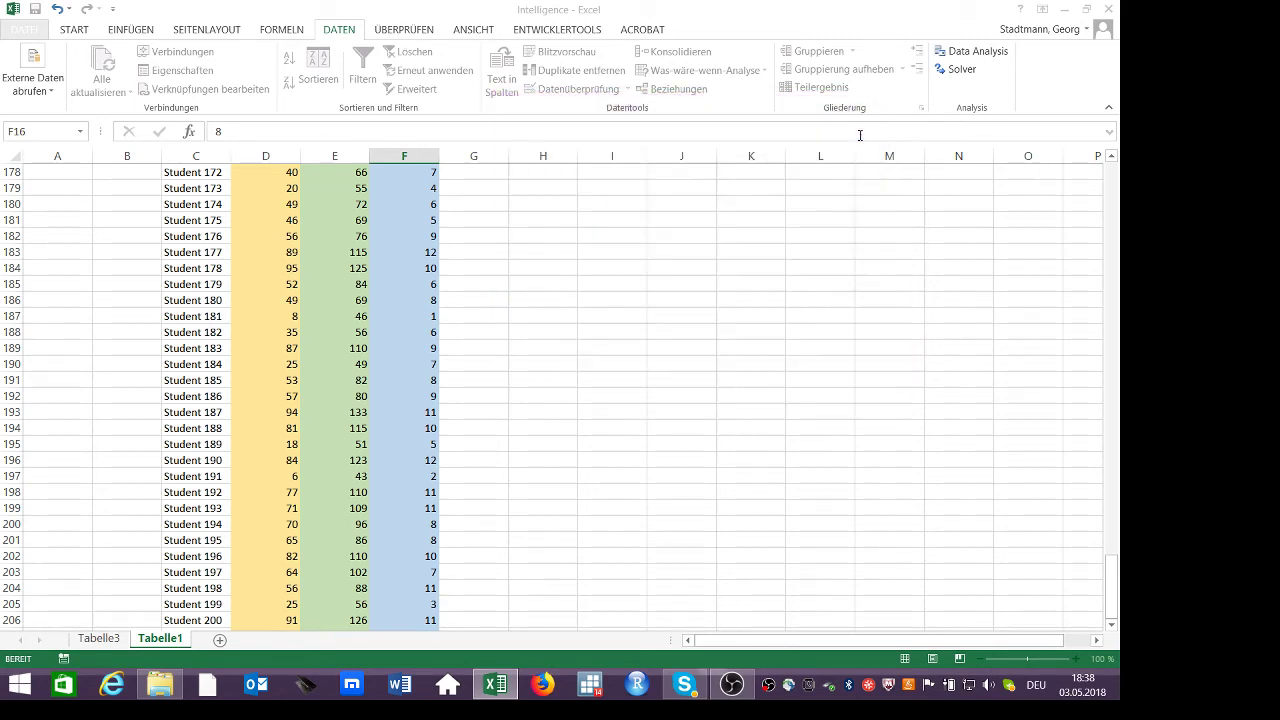
click(400, 334)
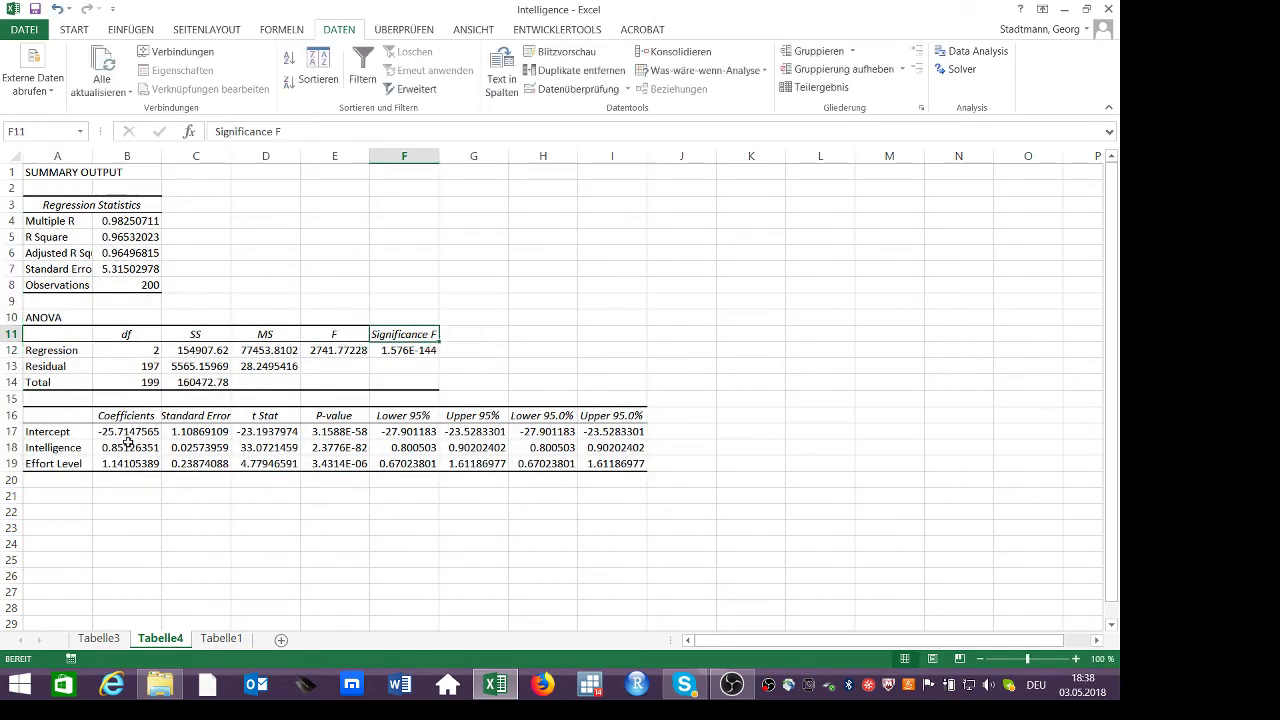
drag(565, 390, 663, 517)
key(Delete)
Select the Intelligence label and coefficient in A18:B18.
click(412, 422)
drag(412, 422, 490, 463)
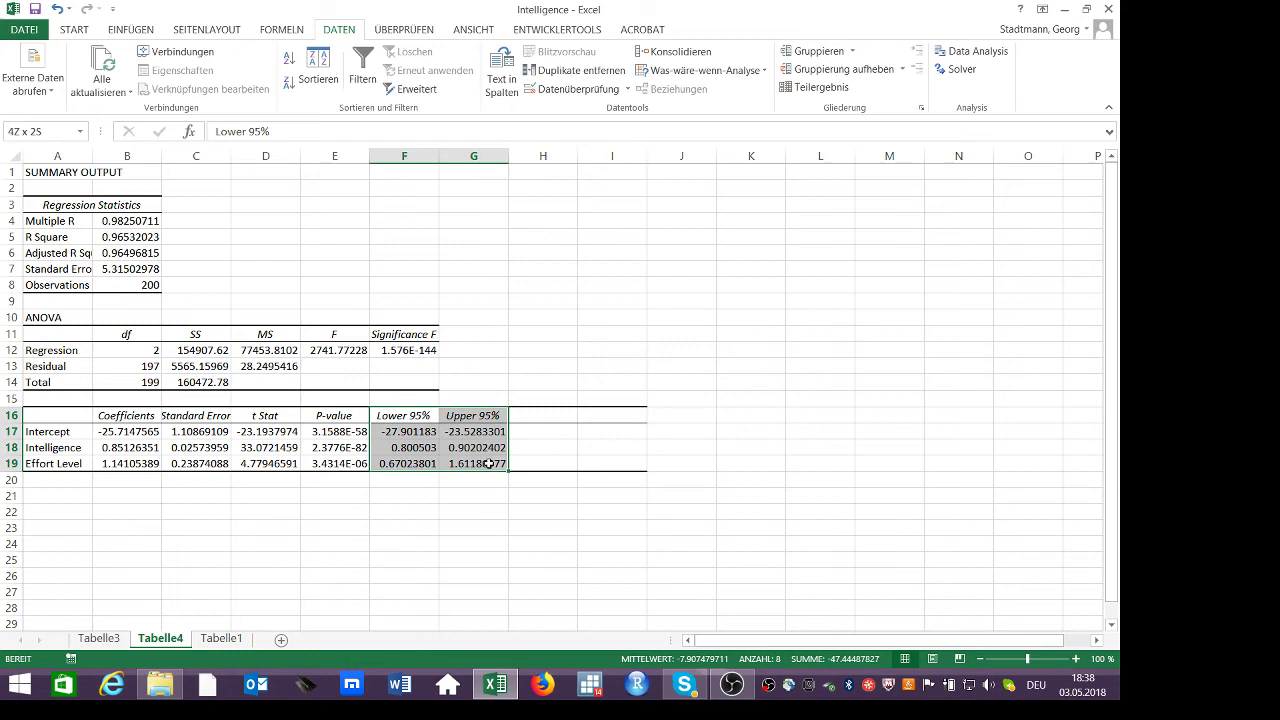
click(625, 428)
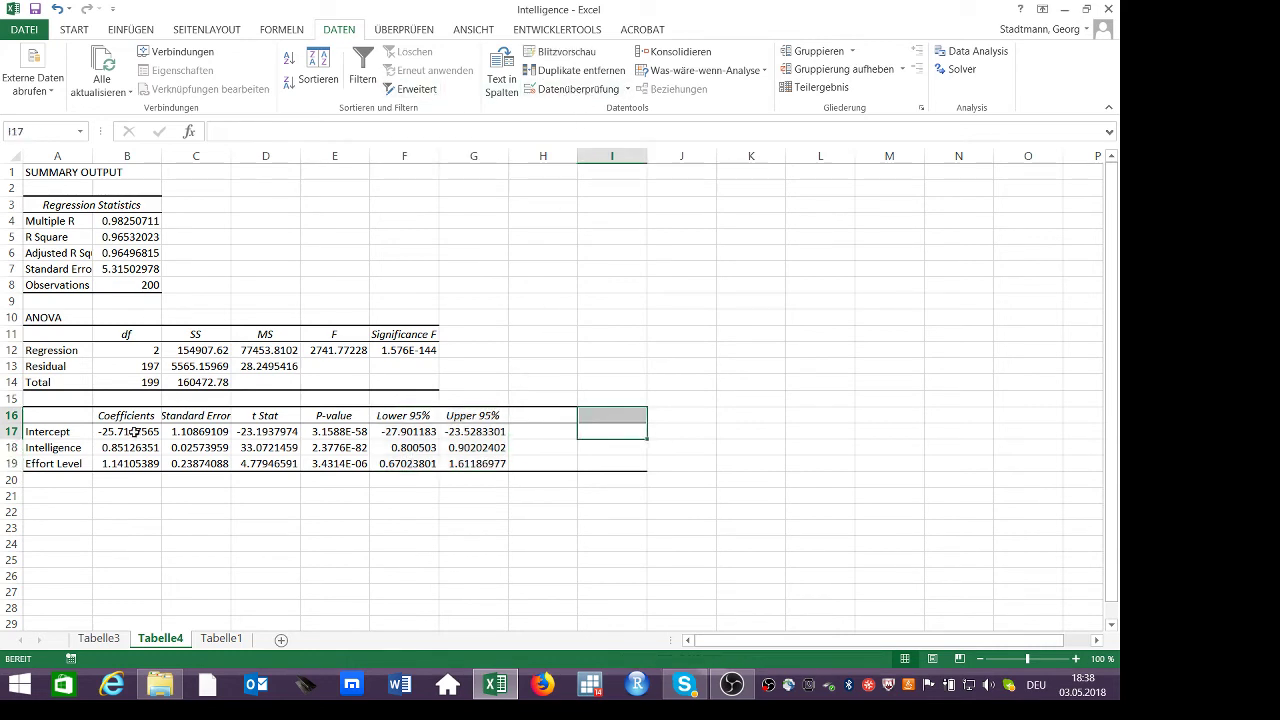
drag(60, 446, 140, 448)
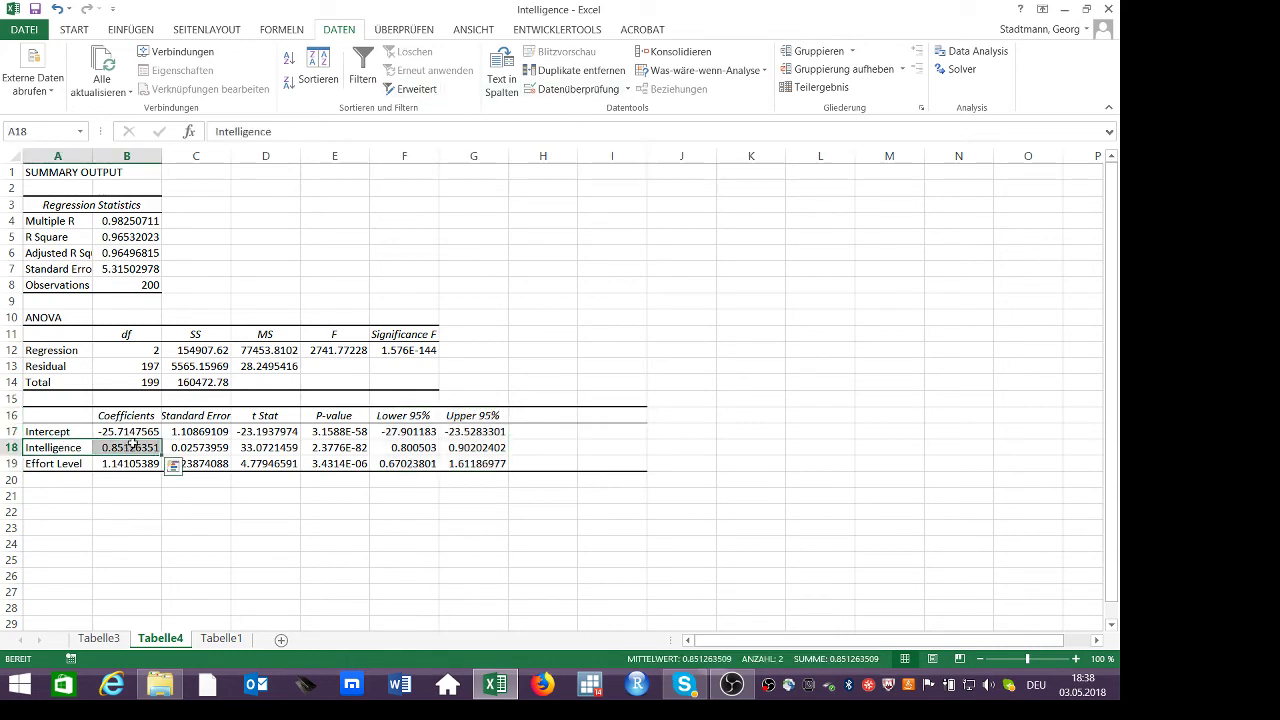
Fill the Intelligence row light blue and round its coefficient to 0.85.
click(74, 29)
click(187, 90)
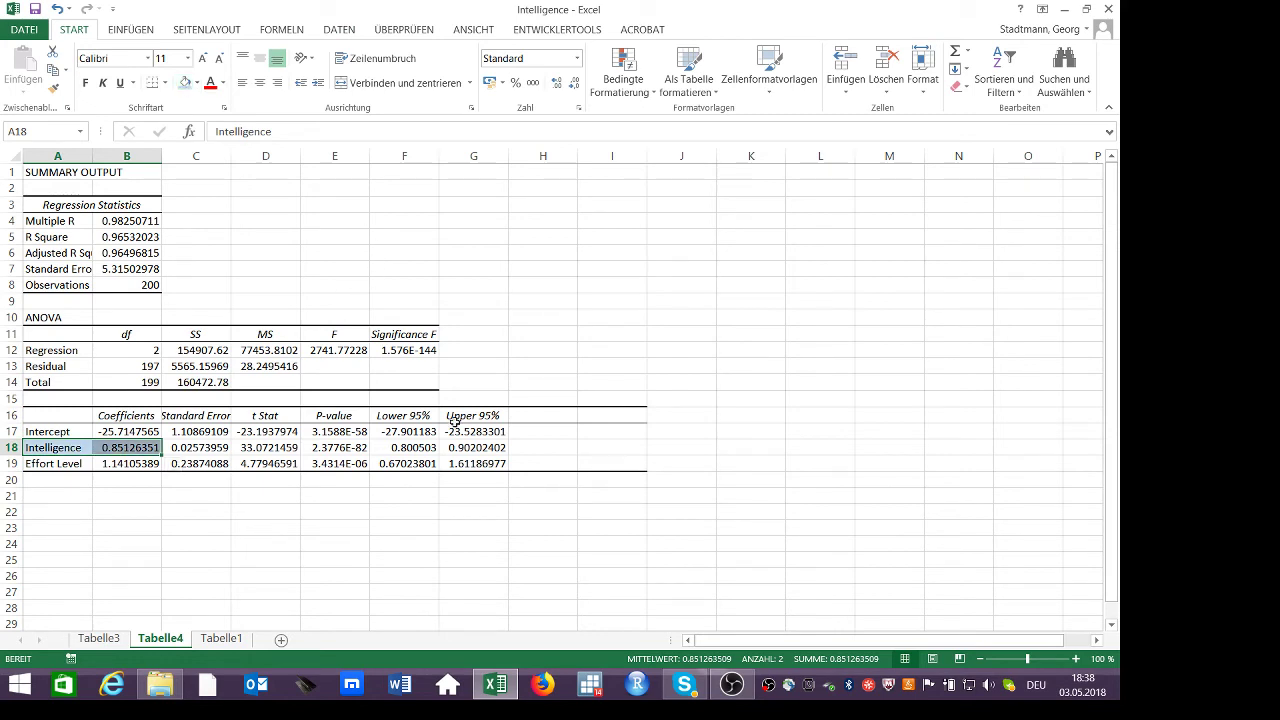
drag(416, 447, 461, 443)
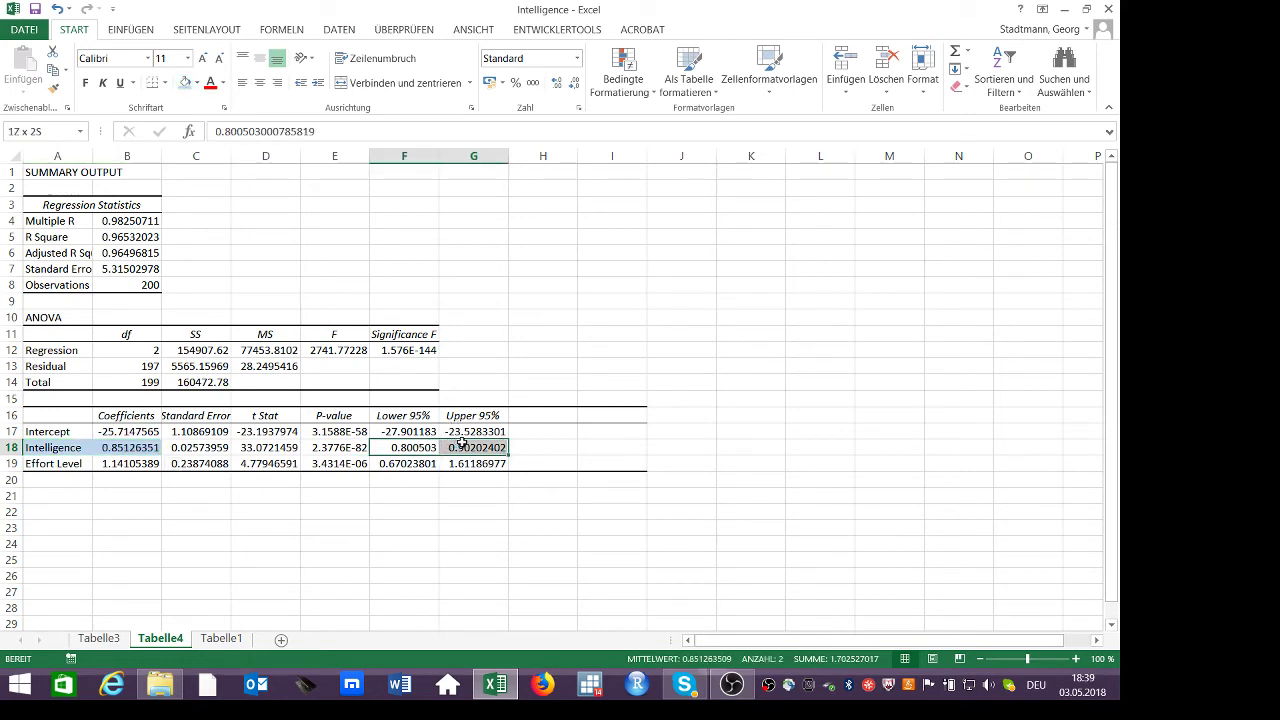
click(131, 449)
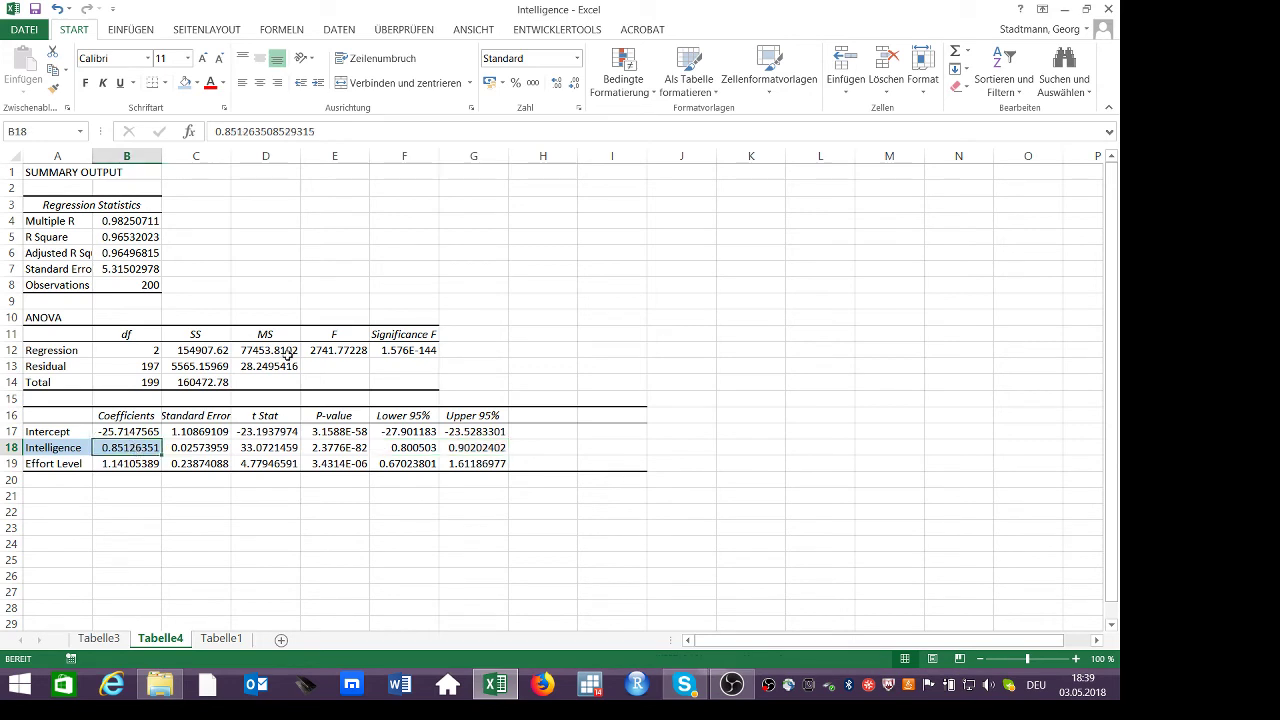
click(575, 84)
click(575, 84)
click(575, 84)
click(575, 84)
click(575, 84)
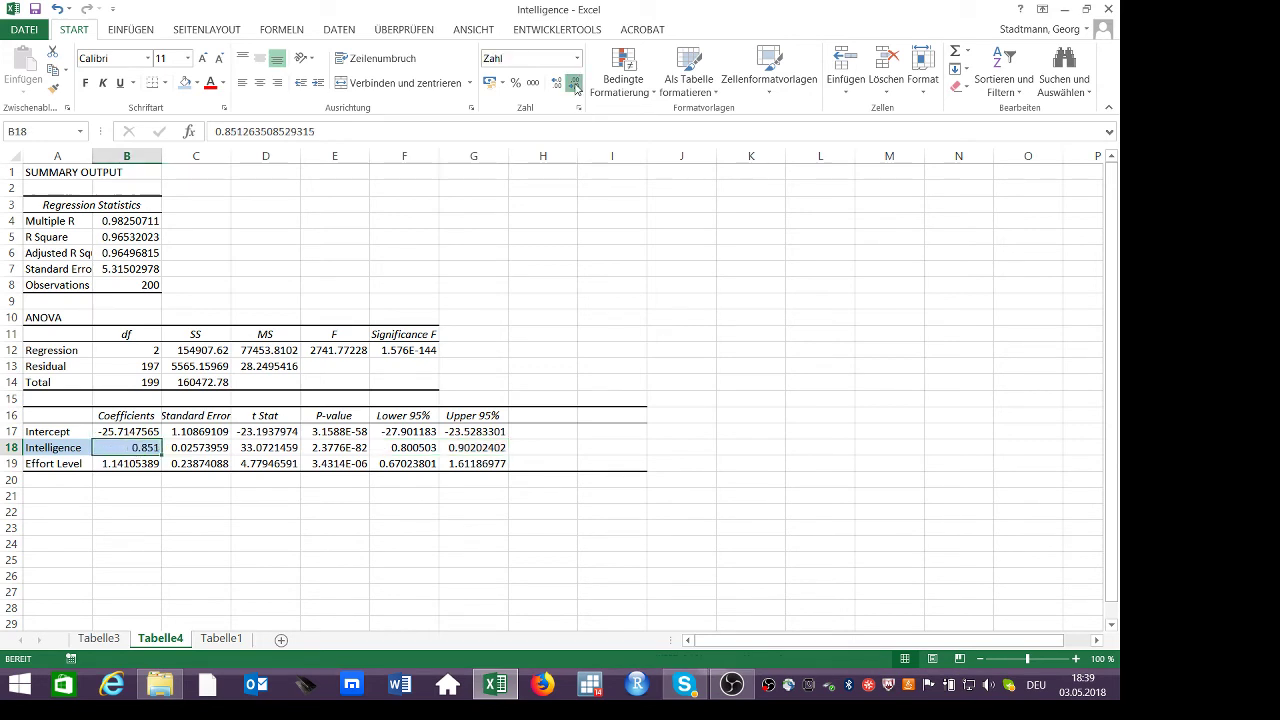
click(575, 84)
click(146, 464)
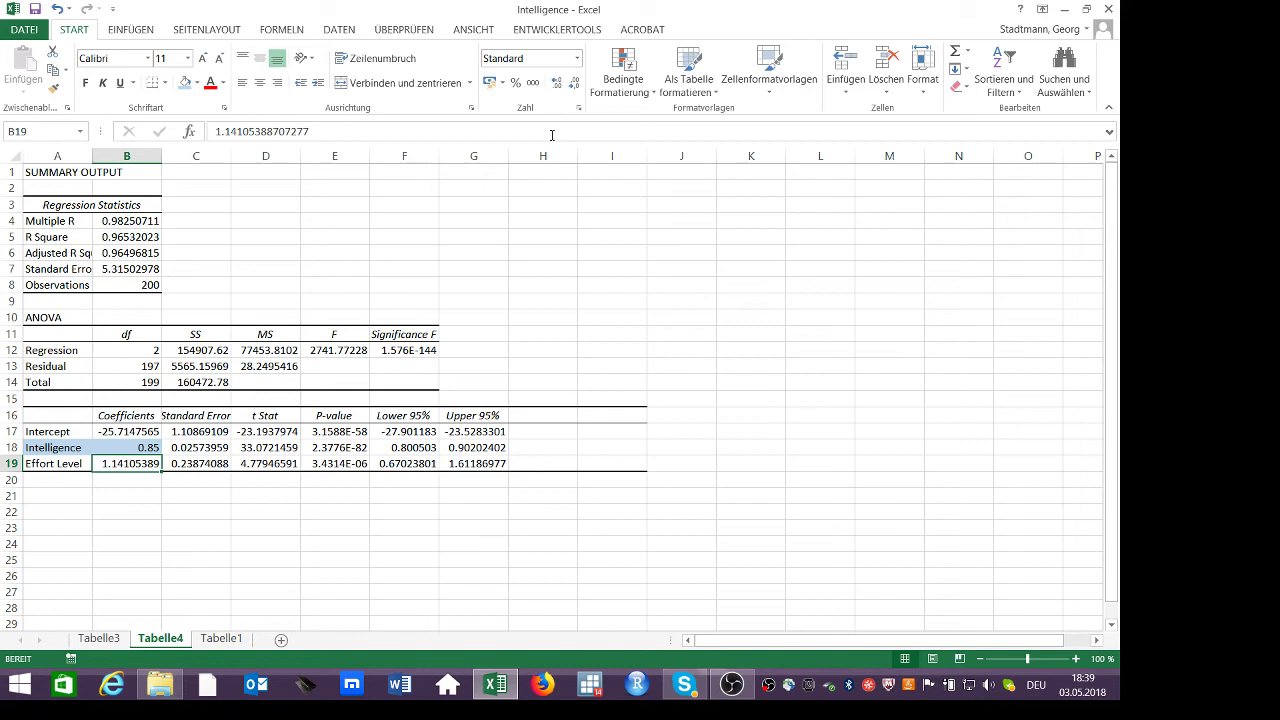
Round the Effort Level coefficient down to 1.1.
click(575, 85)
click(575, 85)
click(575, 85)
click(575, 85)
click(575, 85)
click(575, 85)
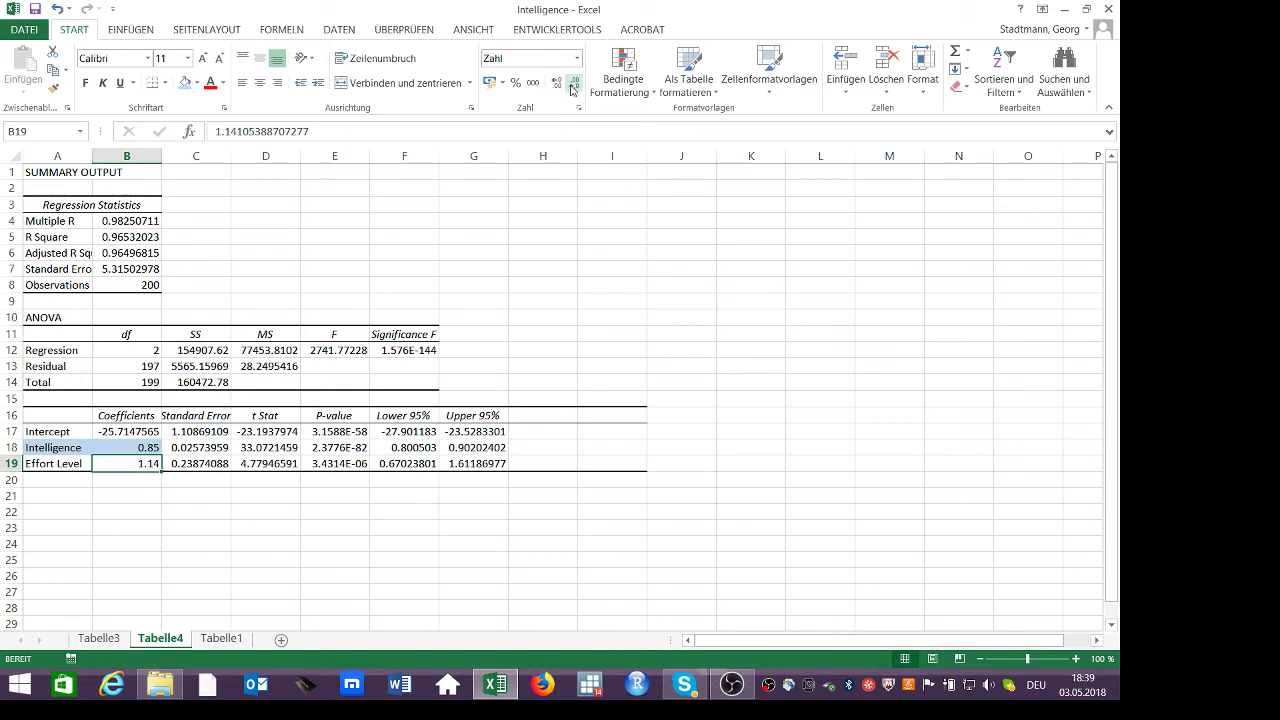
drag(54, 463, 125, 464)
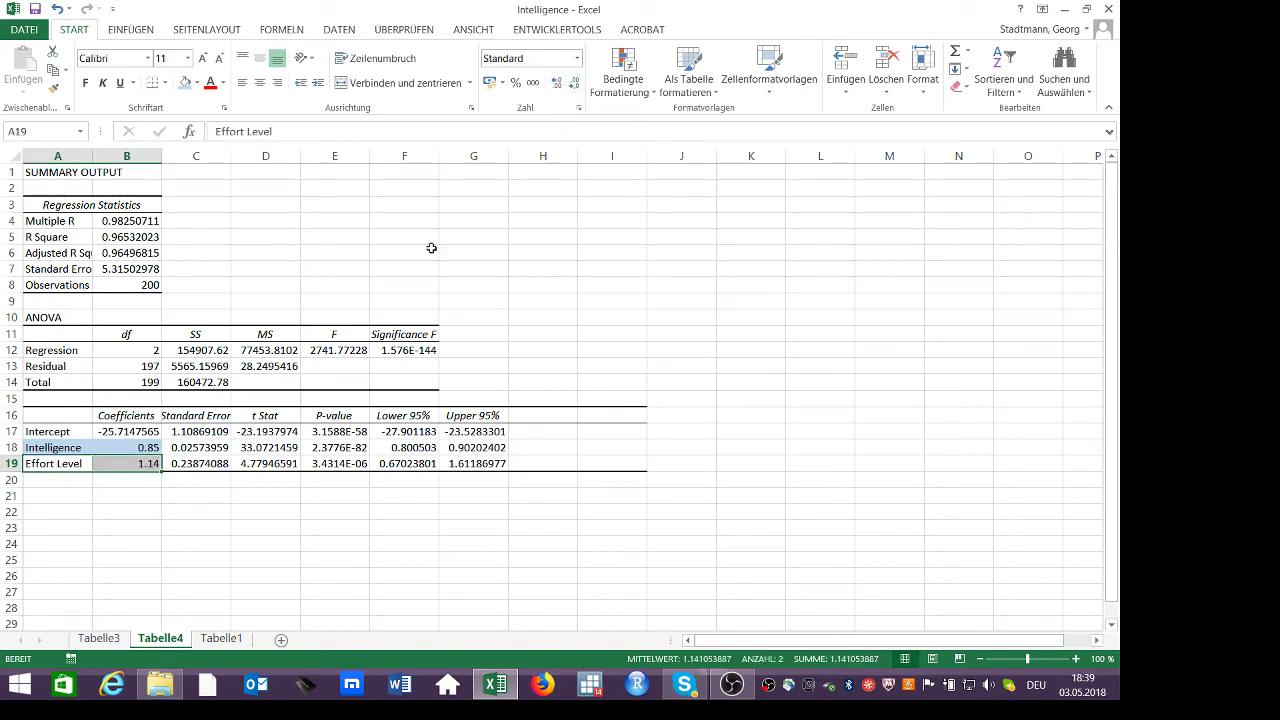
click(164, 525)
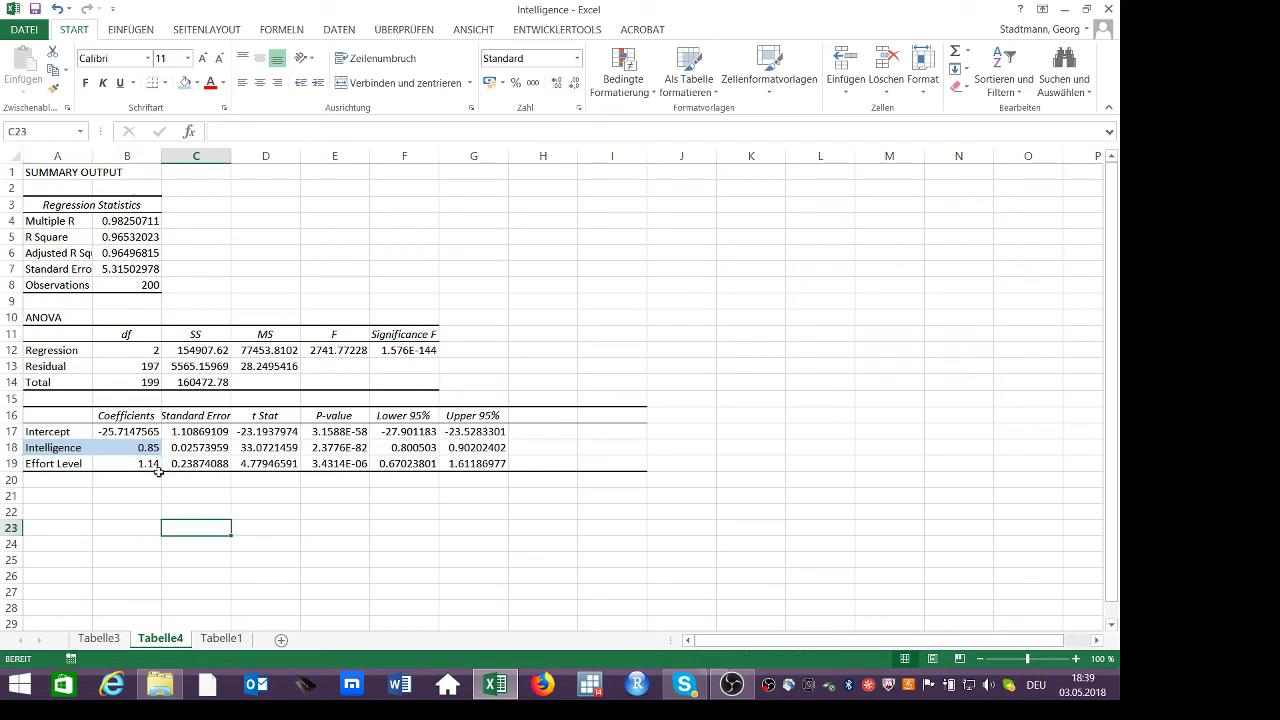
click(149, 463)
click(575, 85)
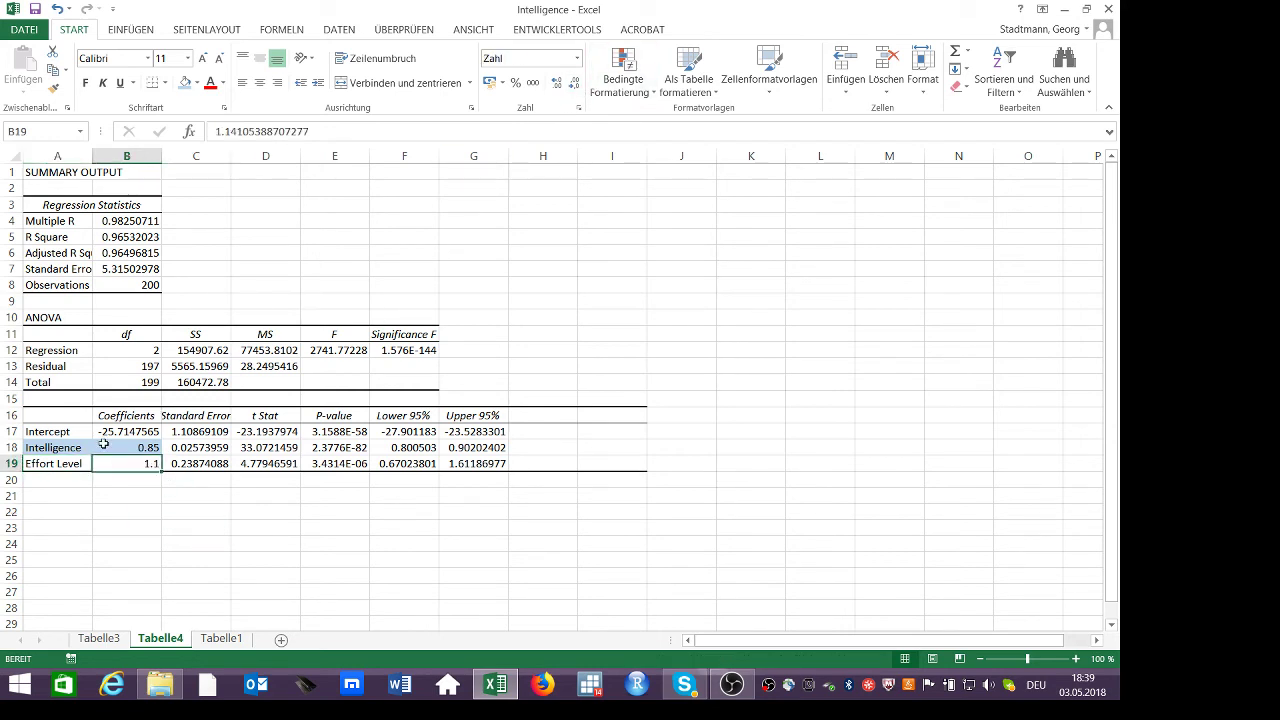
Fill the Effort Level label and coefficient row A19:B19 with tan.
drag(62, 464, 125, 464)
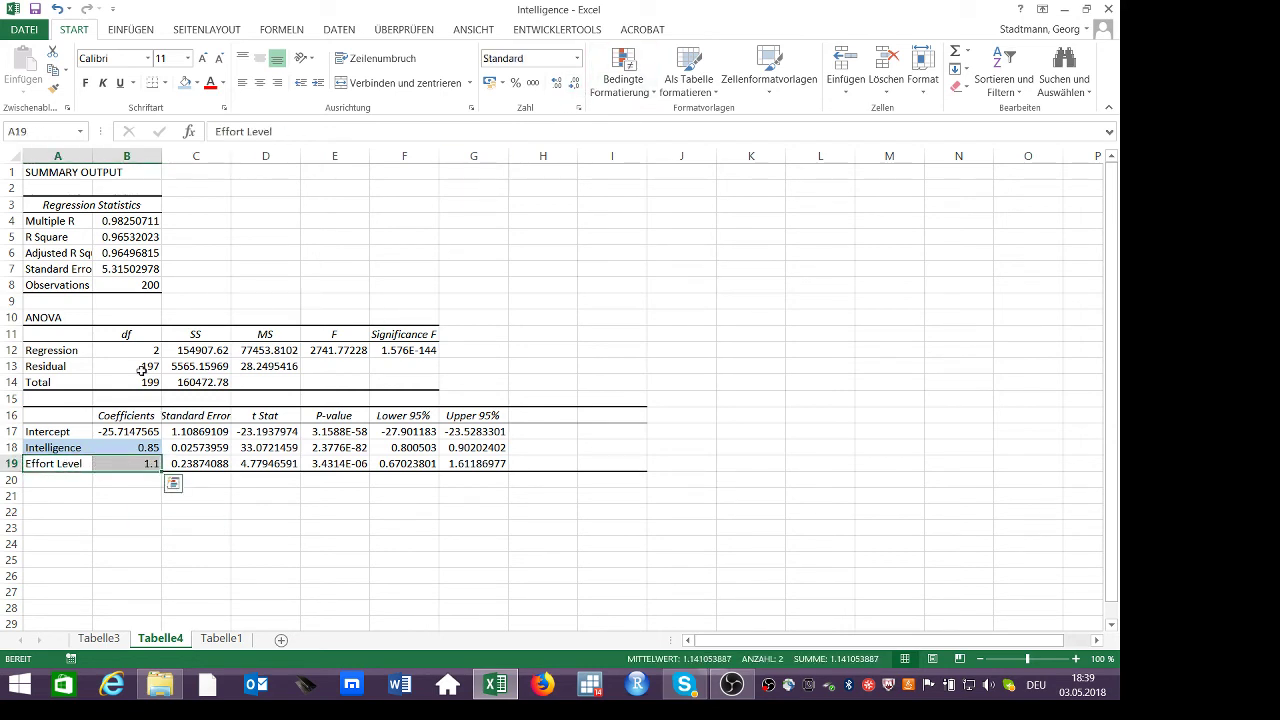
click(197, 83)
click(270, 138)
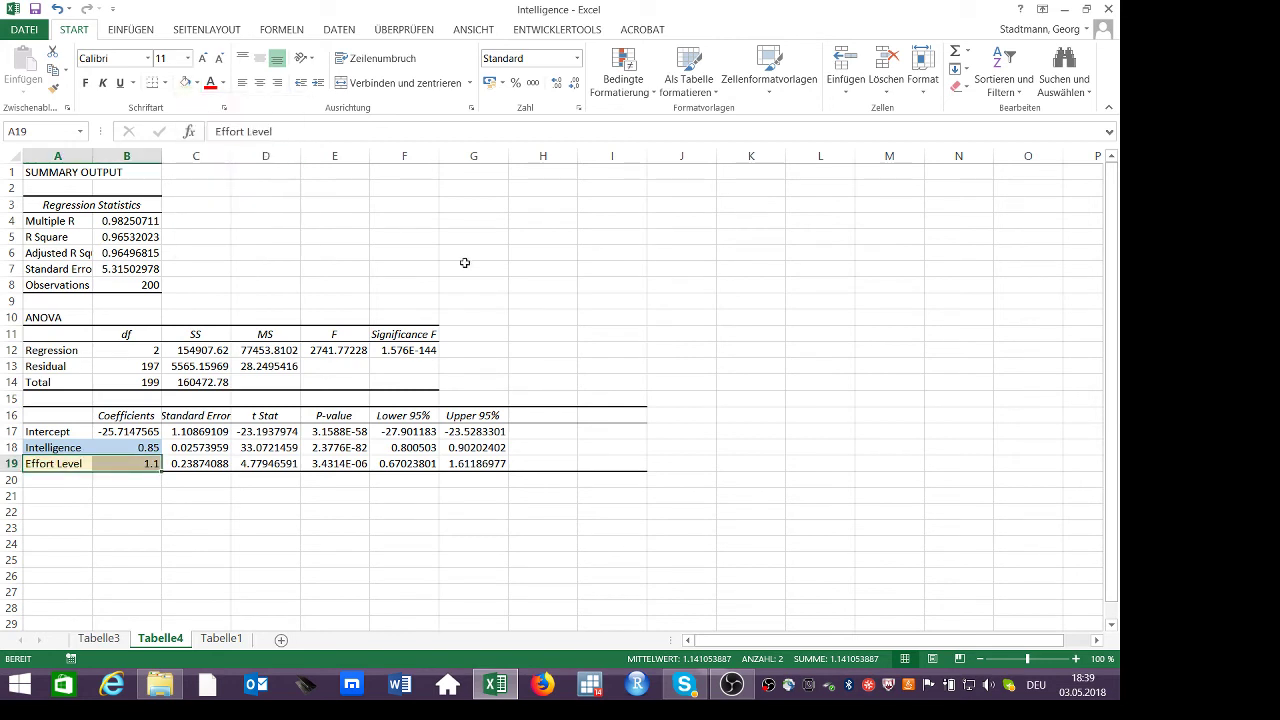
click(578, 494)
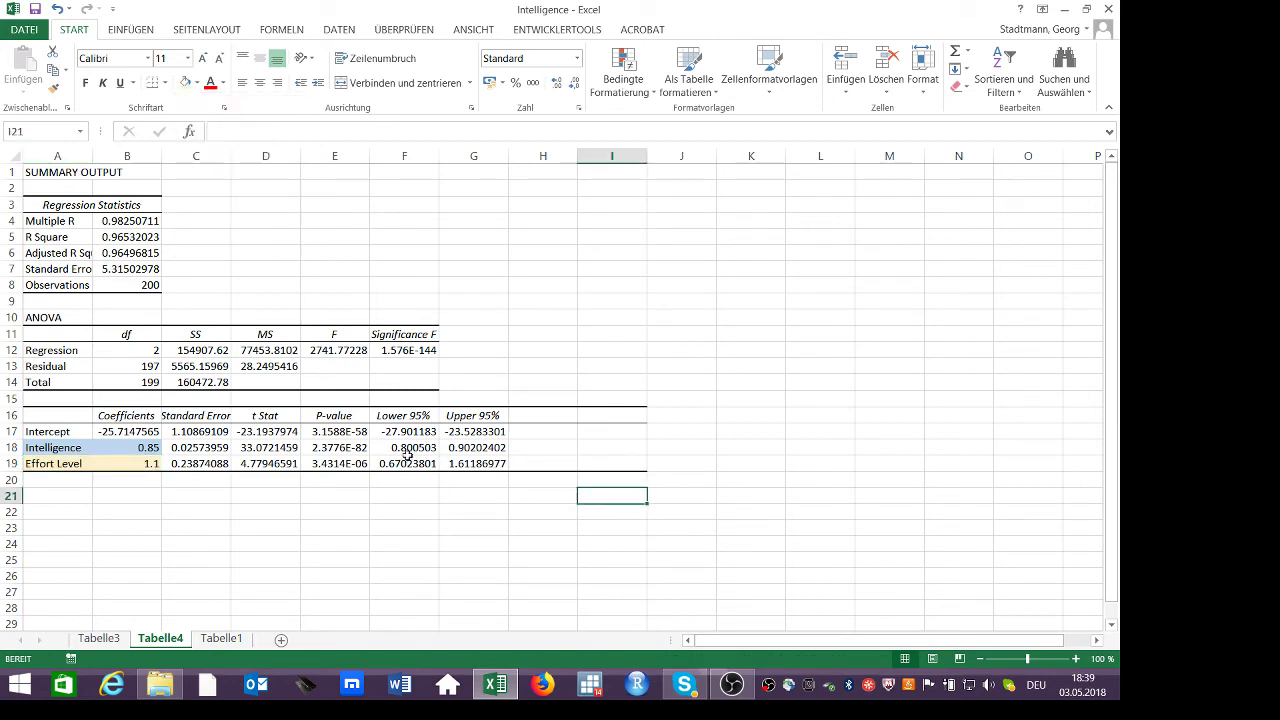
Round the confidence bounds in F18:G19 to one decimal.
drag(397, 443, 476, 462)
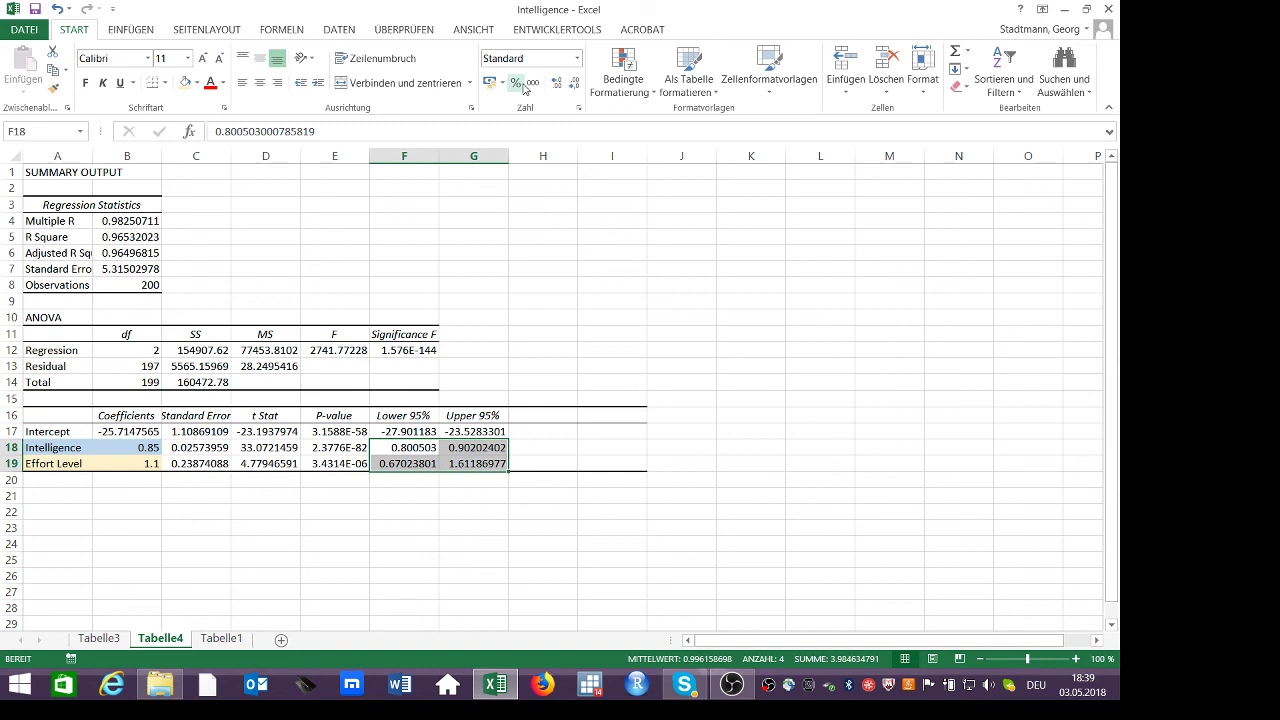
click(574, 88)
click(574, 88)
click(574, 88)
click(573, 89)
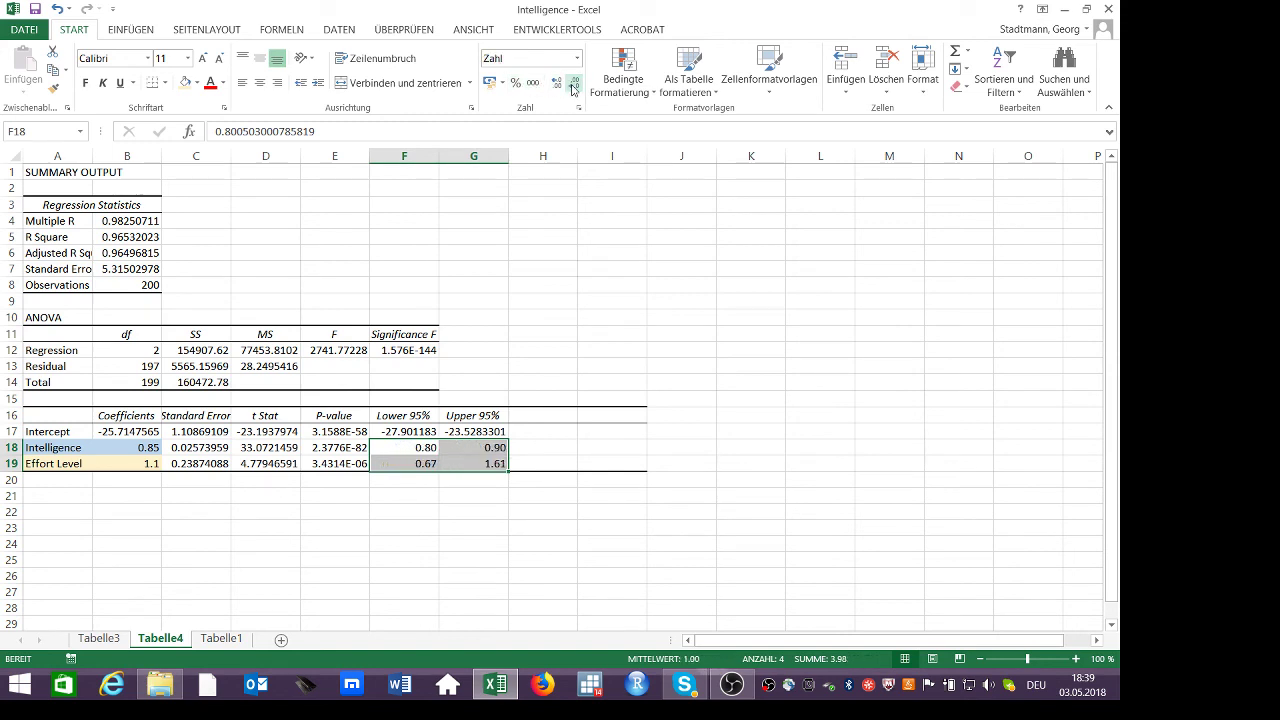
click(571, 91)
click(666, 299)
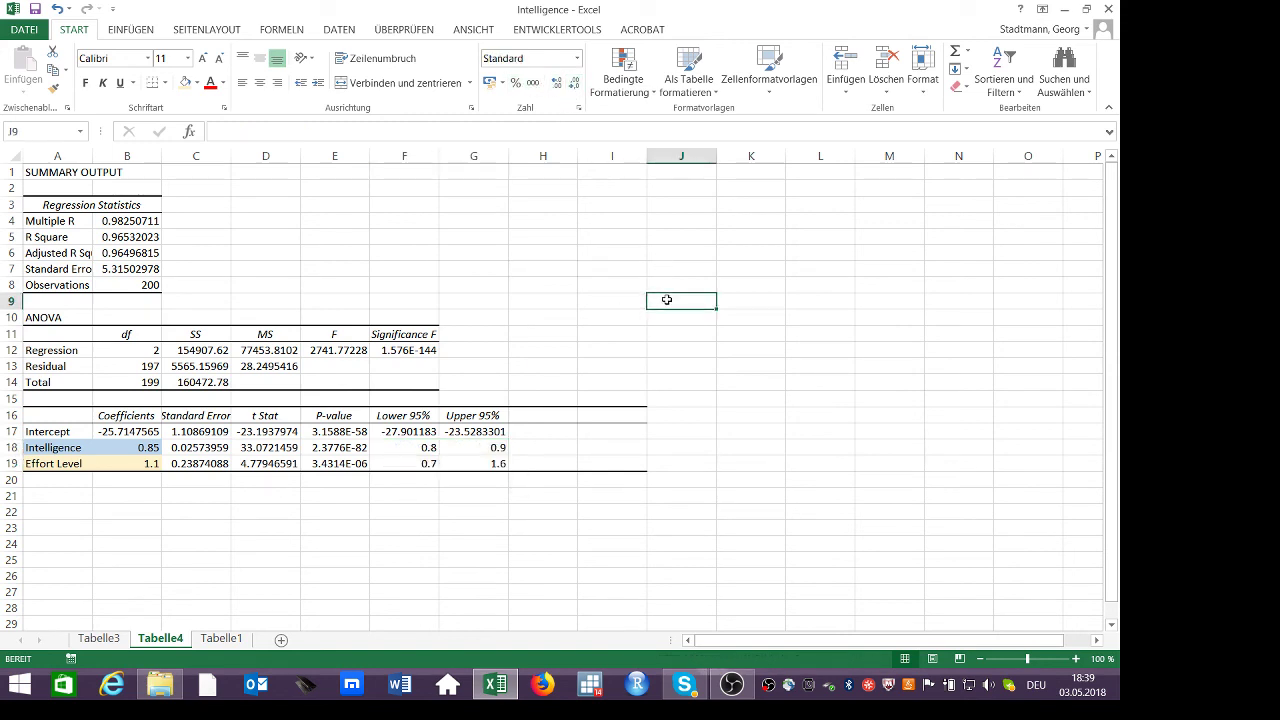
Check the unrounded Intelligence and Effort Level lower and upper bound values.
click(460, 448)
click(430, 448)
click(467, 447)
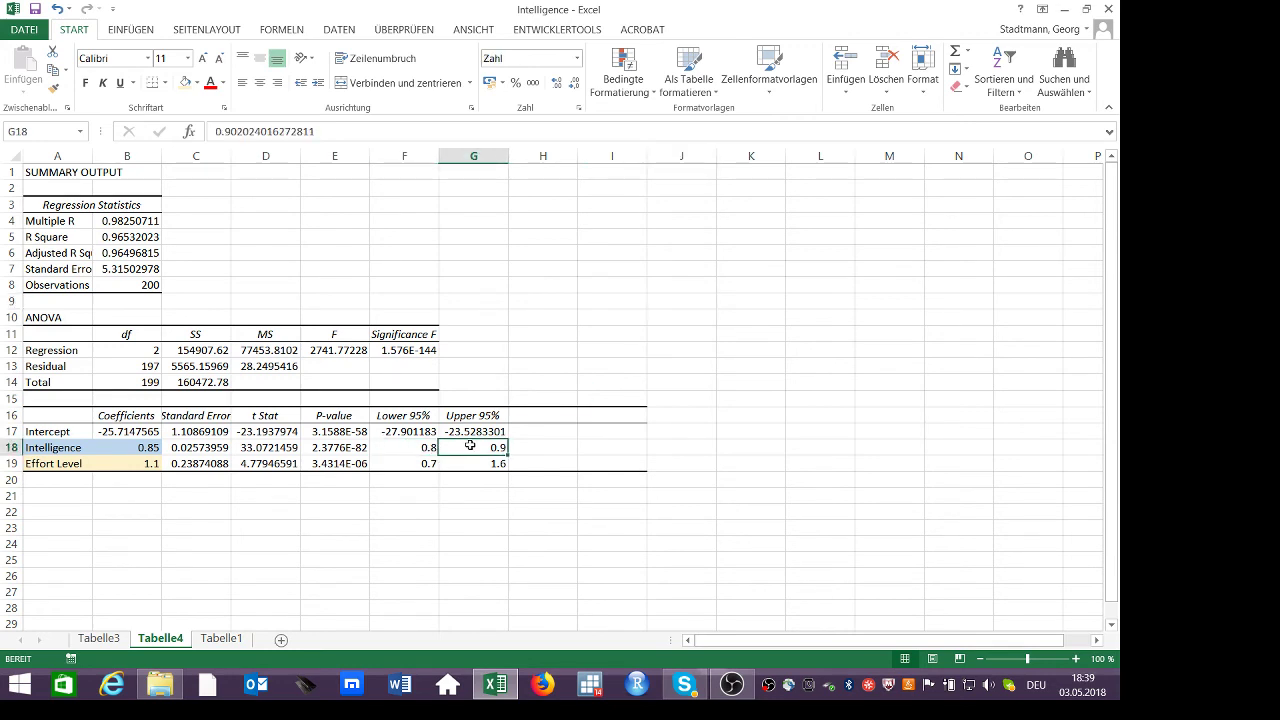
click(428, 449)
key(Right)
click(432, 452)
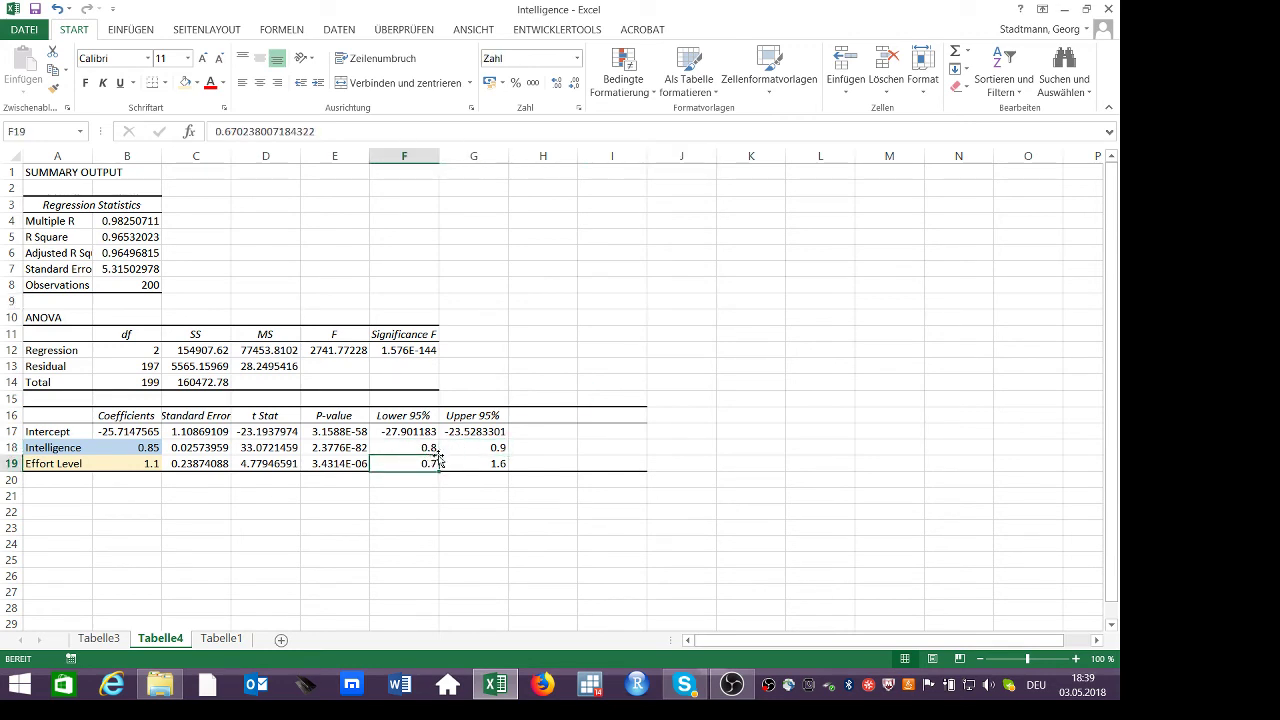
click(462, 461)
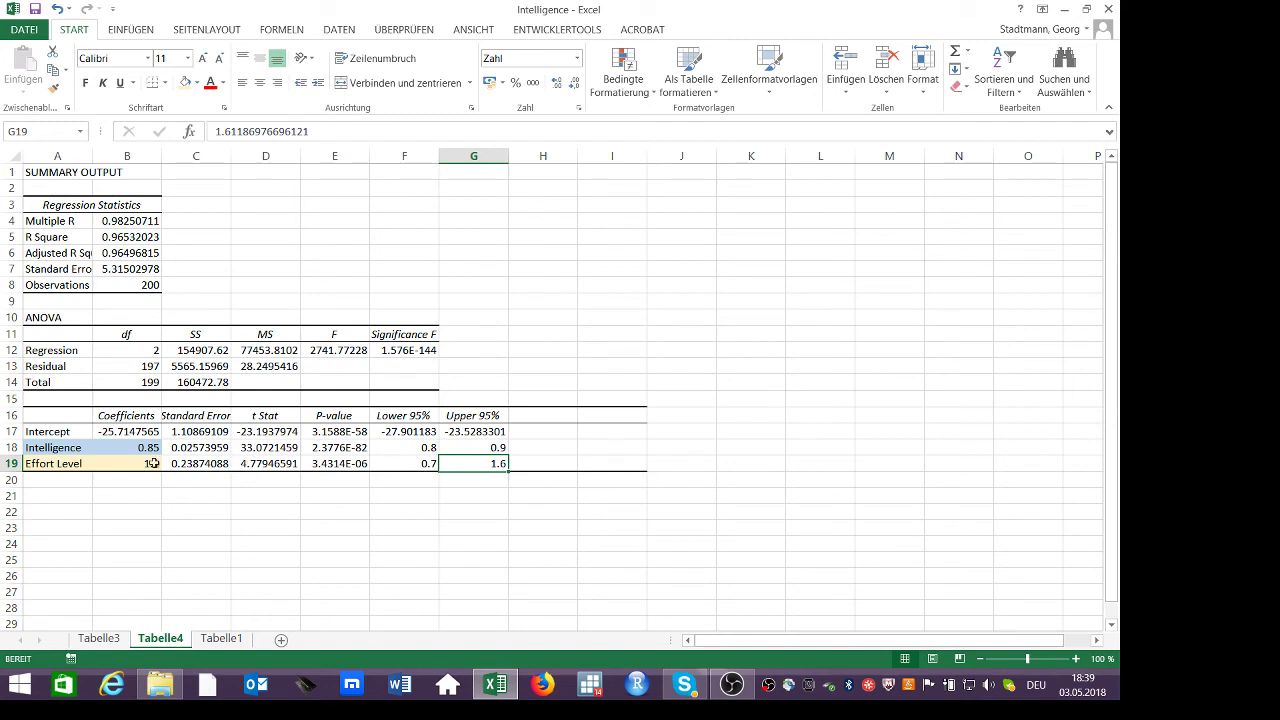